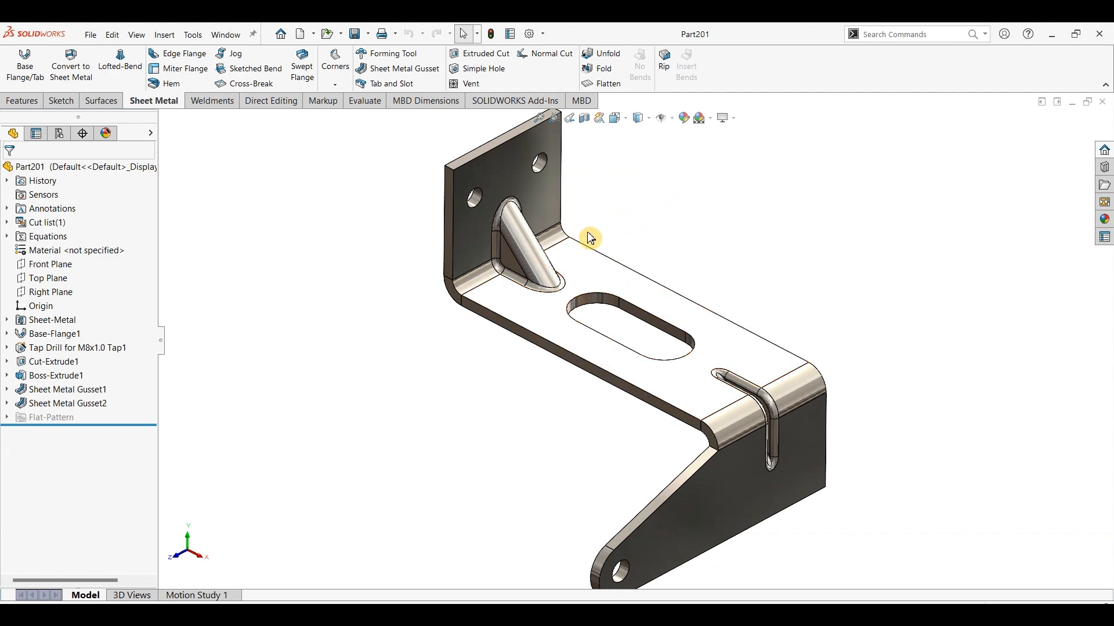
# Review the finished bracket against the Part201 drawing in the browser, and create a new part document.
pyautogui.moveTo(525, 268)
pyautogui.mouseDown(button='middle')
pyautogui.moveTo(709, 281)
pyautogui.moveTo(510, 277)
pyautogui.mouseUp(button='middle')
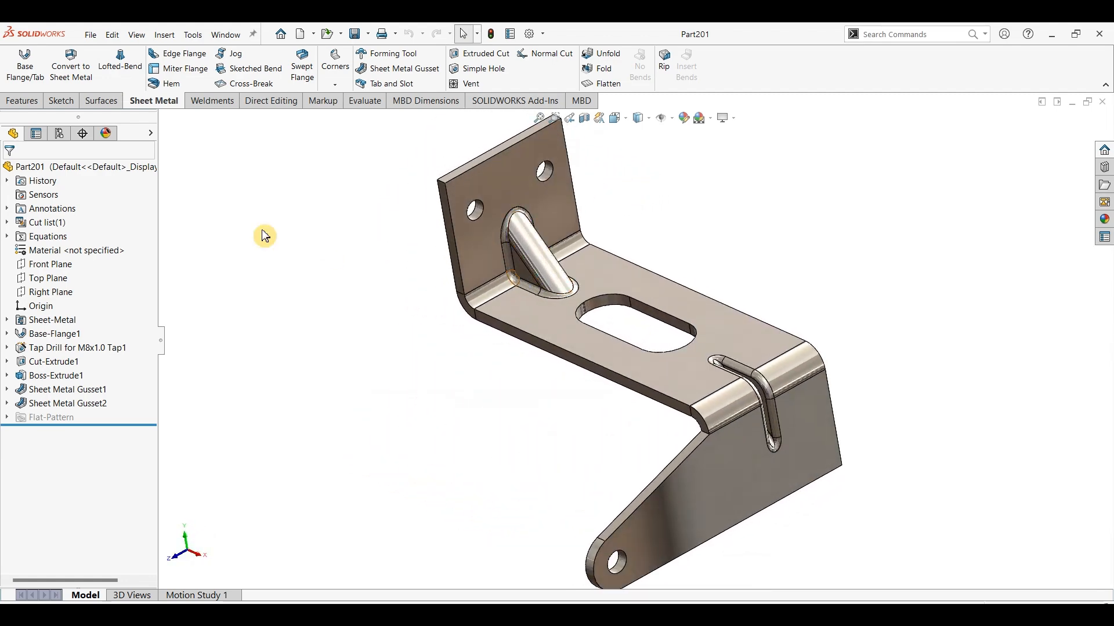
pyautogui.click(481, 614)
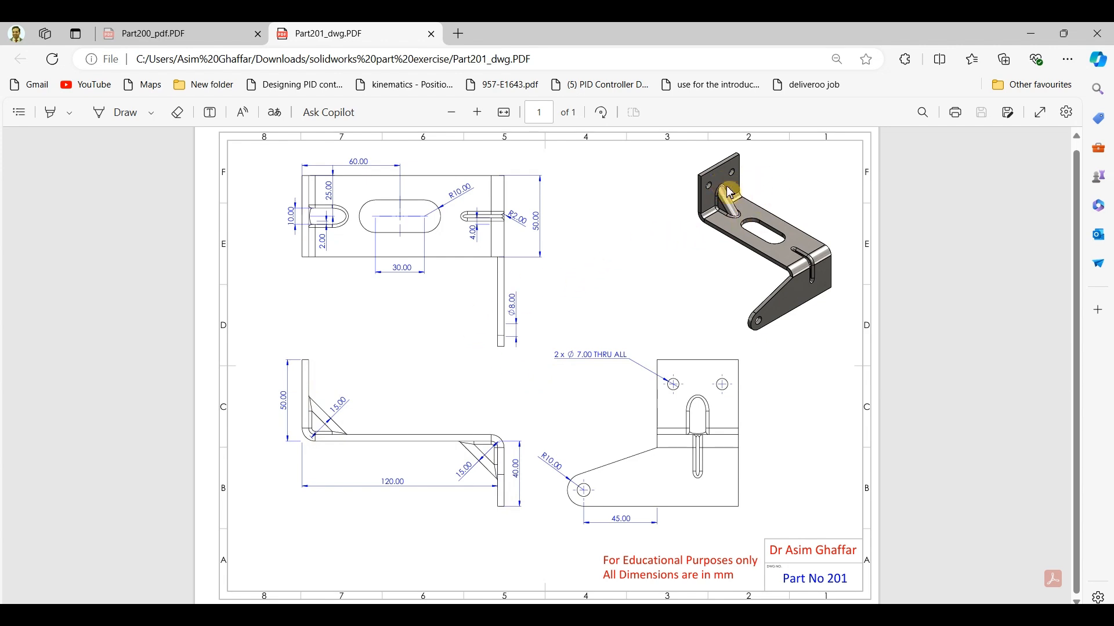
pyautogui.click(1037, 43)
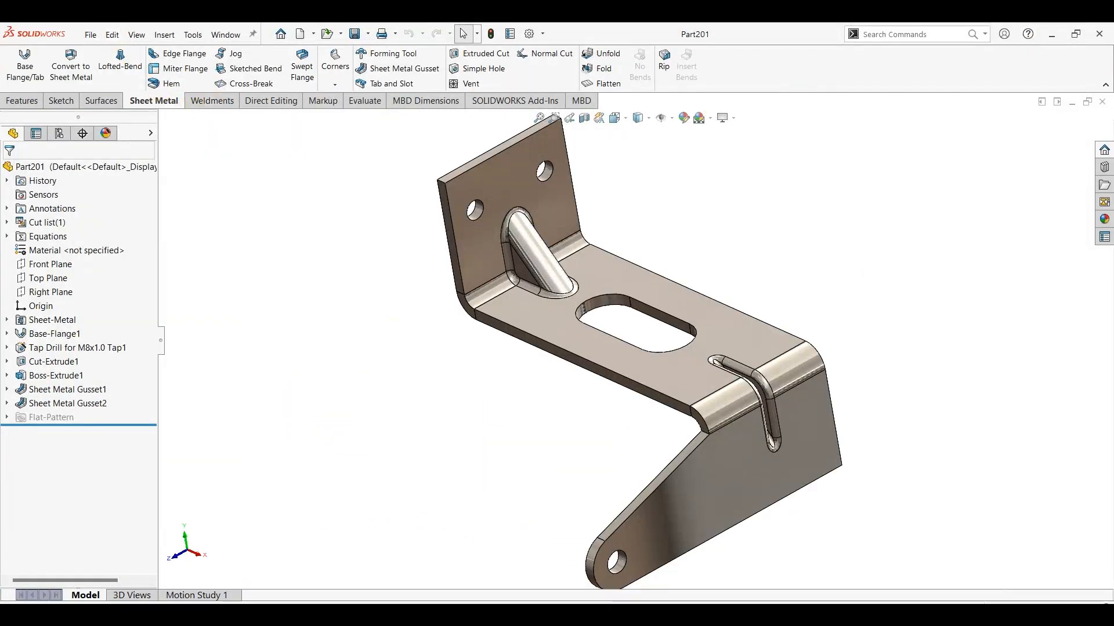
pyautogui.click(91, 36)
pyautogui.click(98, 54)
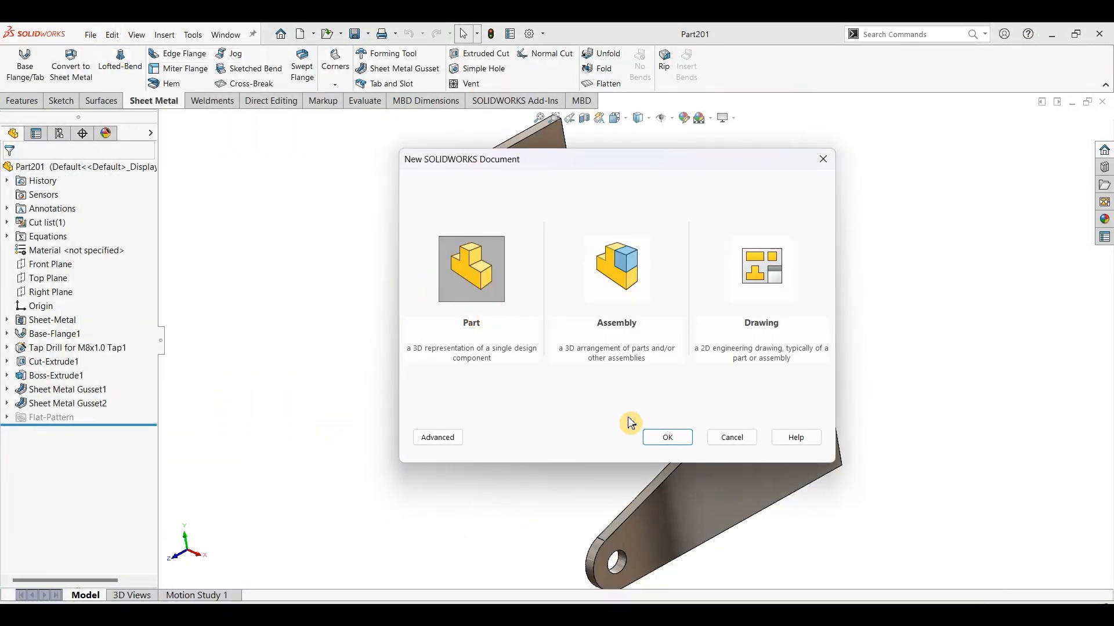
pyautogui.click(666, 438)
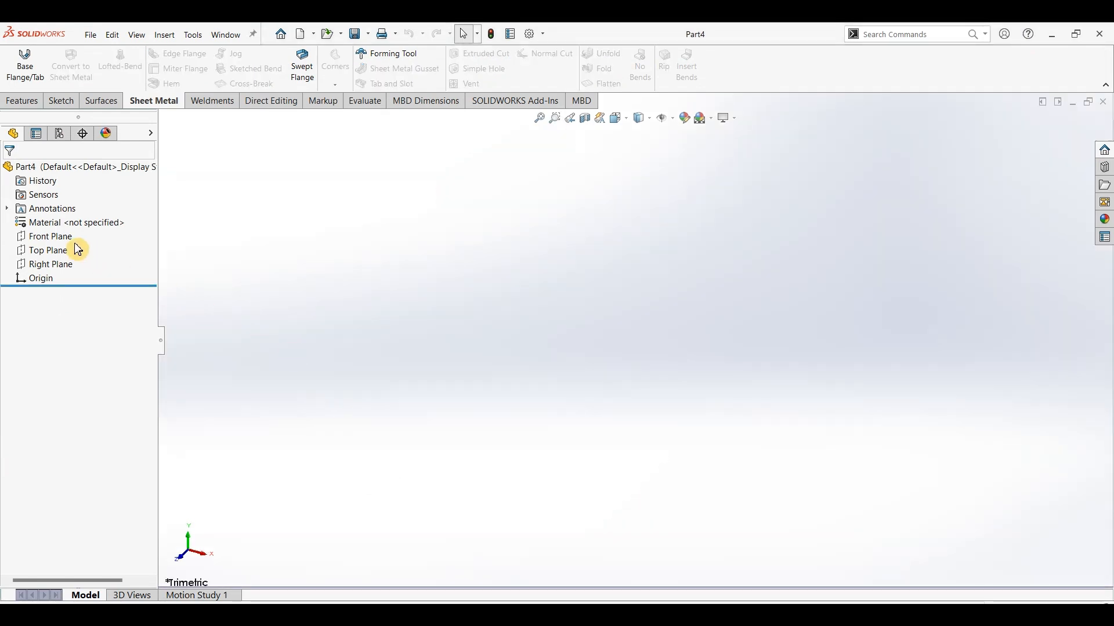
# Sketch a Z-shaped line chain on the Front Plane: about 51 mm down to the origin, 133 mm horizontally, and 47 mm down.
pyautogui.click(65, 237)
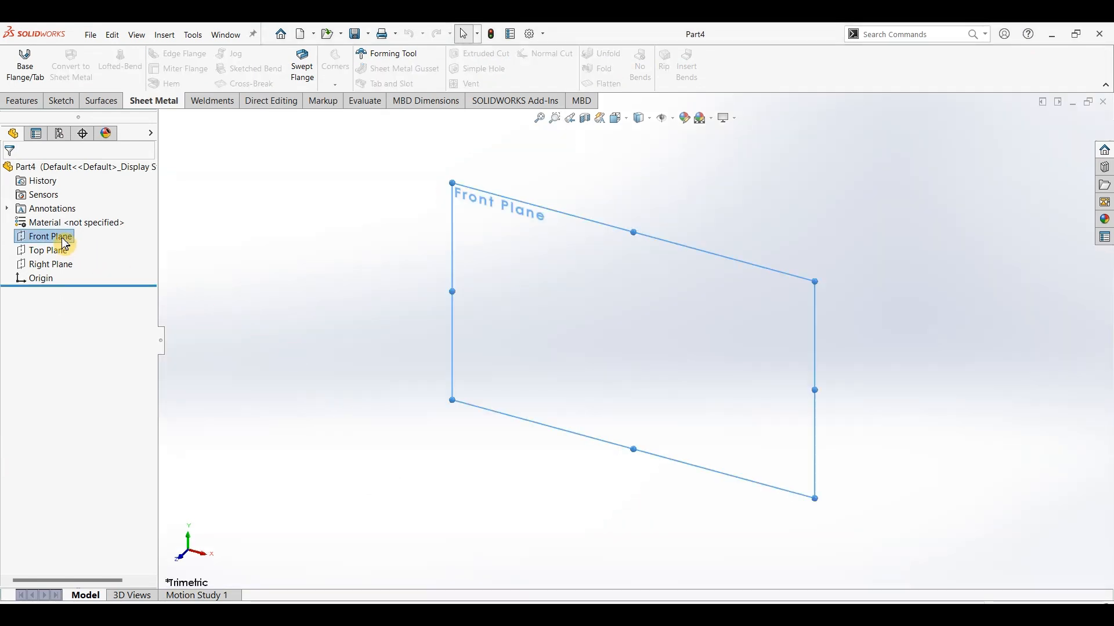
pyautogui.click(62, 101)
pyautogui.click(24, 71)
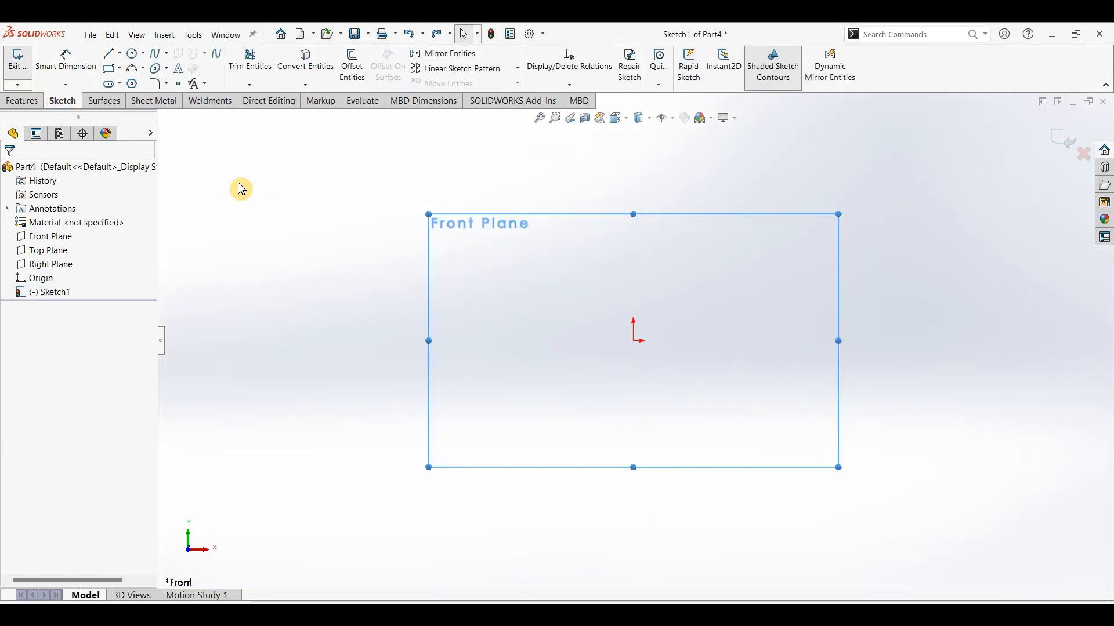
pyautogui.click(110, 54)
pyautogui.moveTo(633, 225); pyautogui.dragTo(634, 343)
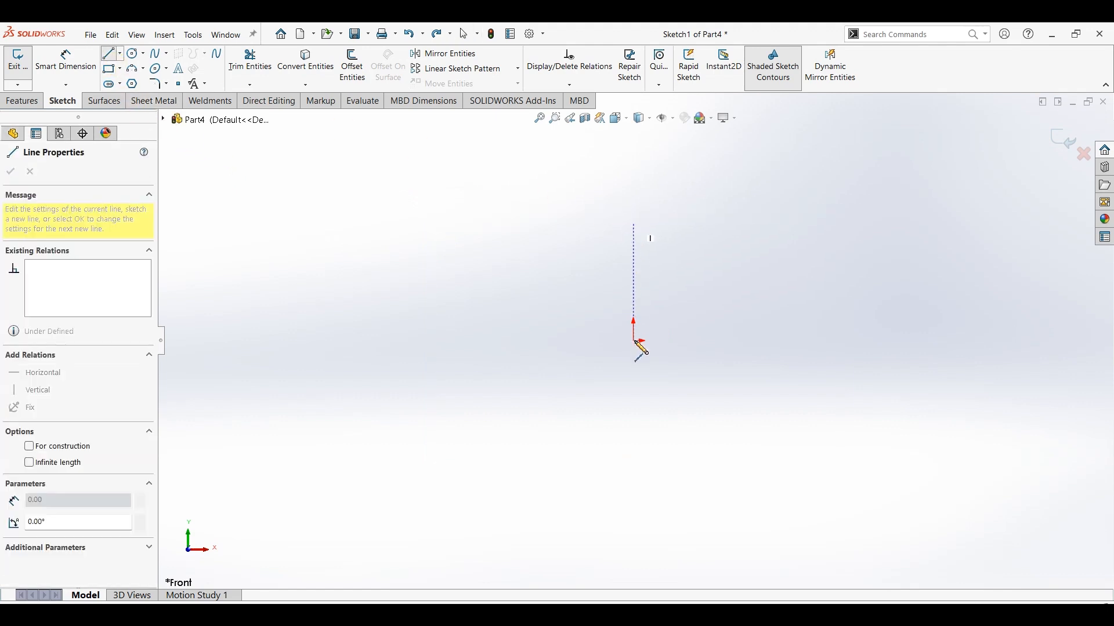
pyautogui.click(945, 341)
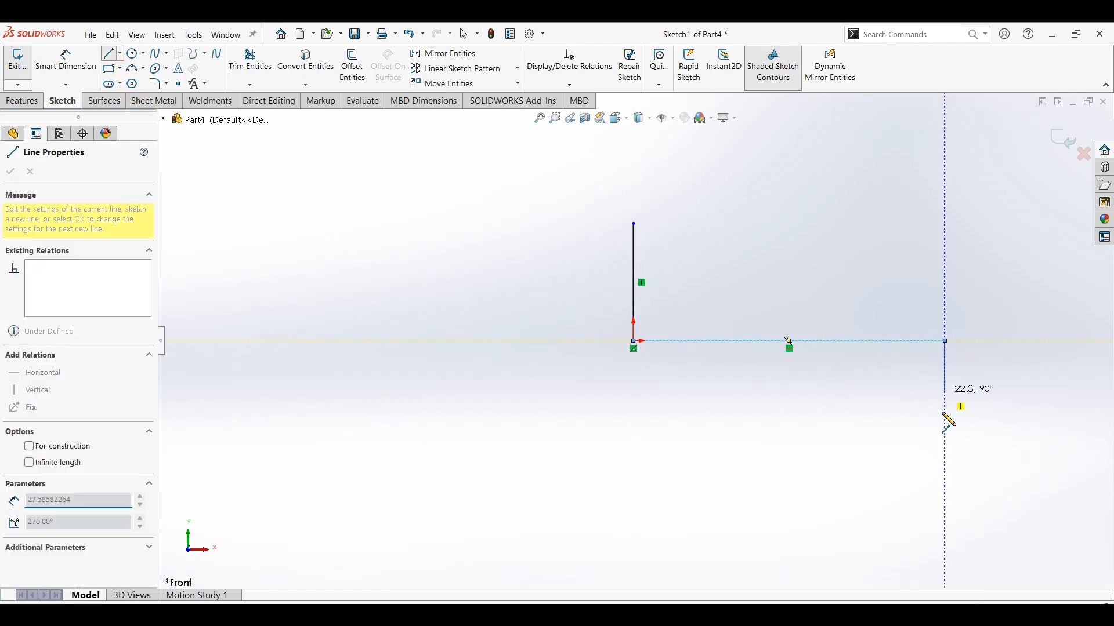
pyautogui.click(946, 451)
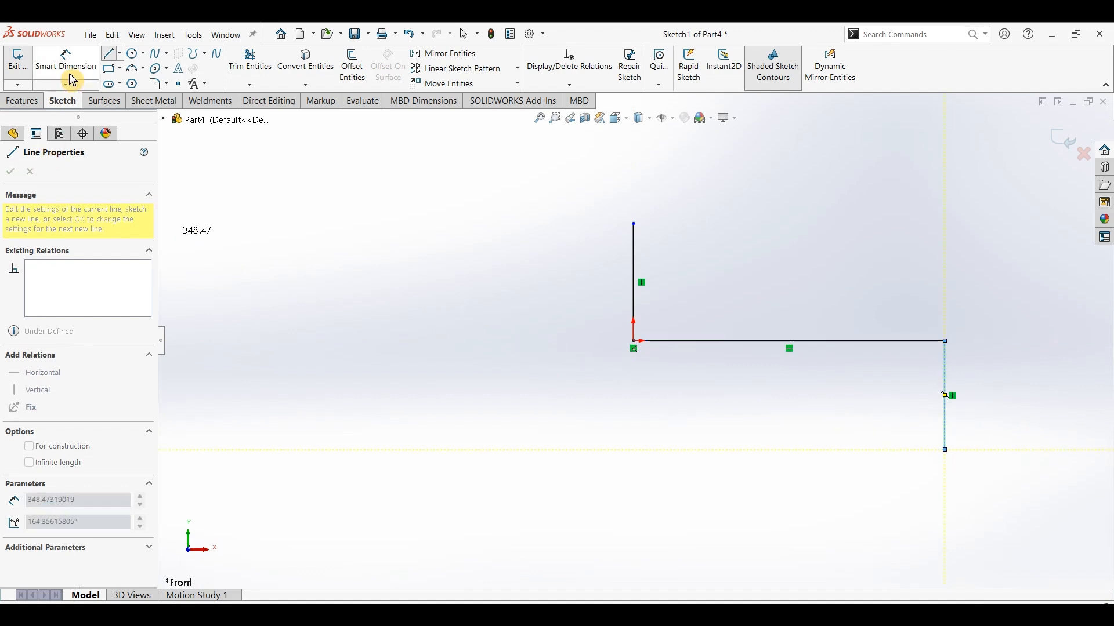
# Dimension the profile's upper vertical line to 50 mm and its horizontal line to 120 mm.
pyautogui.click(635, 289)
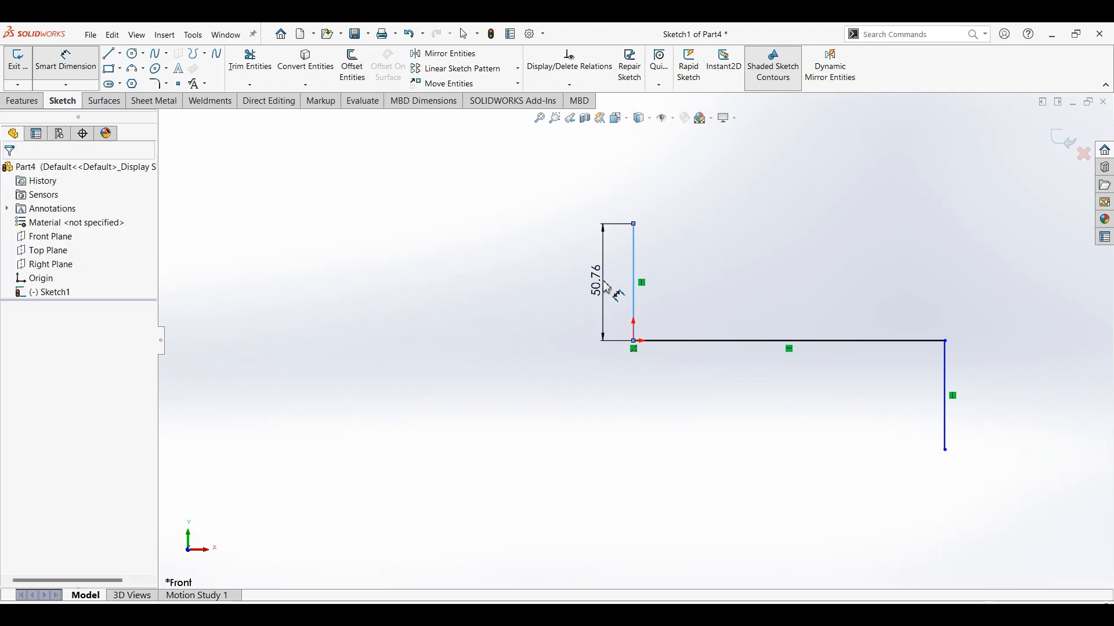
pyautogui.click(607, 288)
pyautogui.write('50')
pyautogui.press('Return')
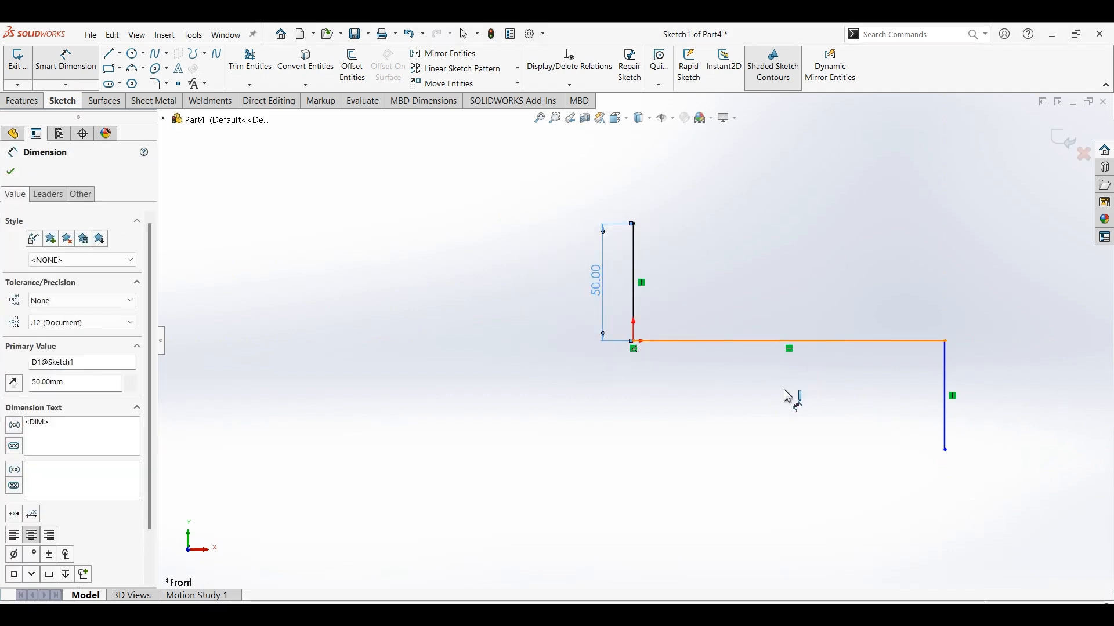
pyautogui.click(791, 342)
pyautogui.click(818, 399)
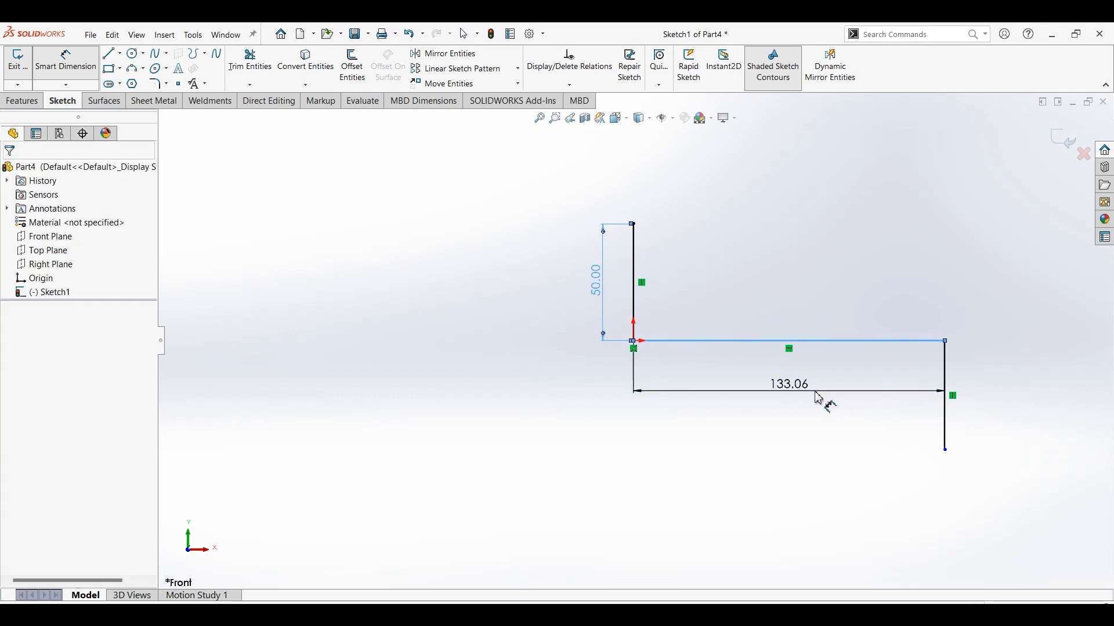
pyautogui.write('120')
pyautogui.press('Return')
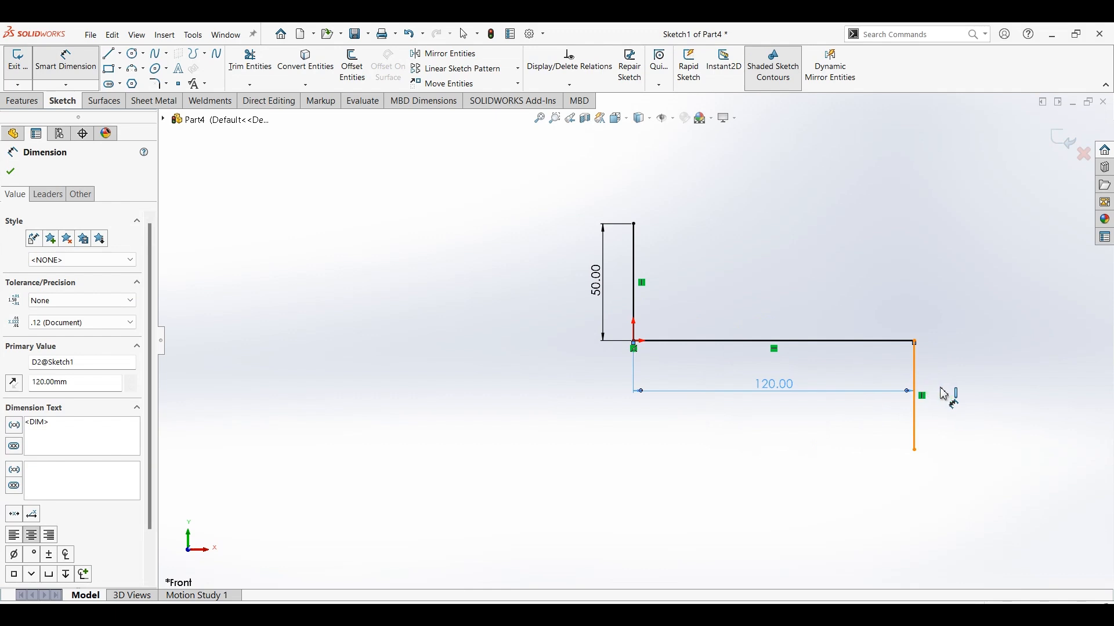
# Dimension the profile's lower vertical line to 40 mm.
pyautogui.click(943, 394)
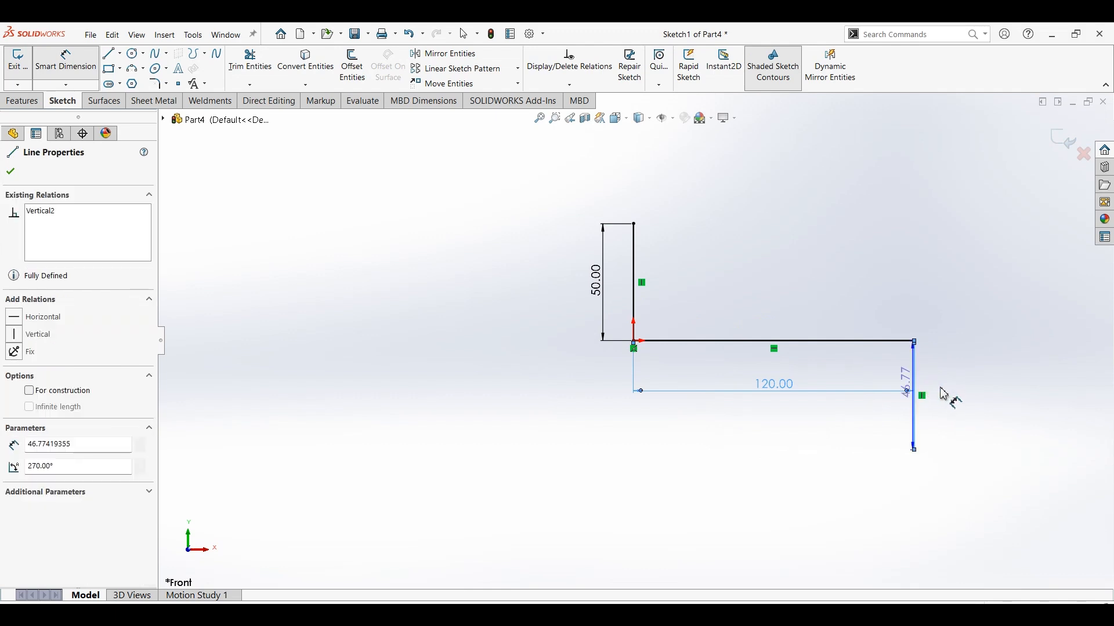
pyautogui.click(974, 399)
pyautogui.write('40')
pyautogui.press('Return')
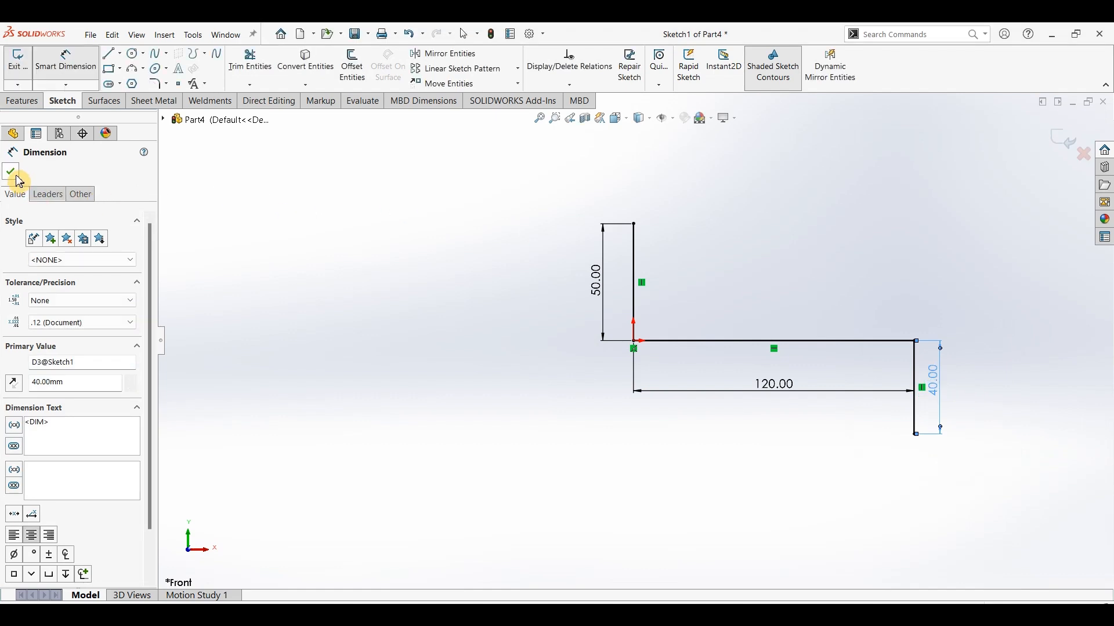
pyautogui.press('Escape')
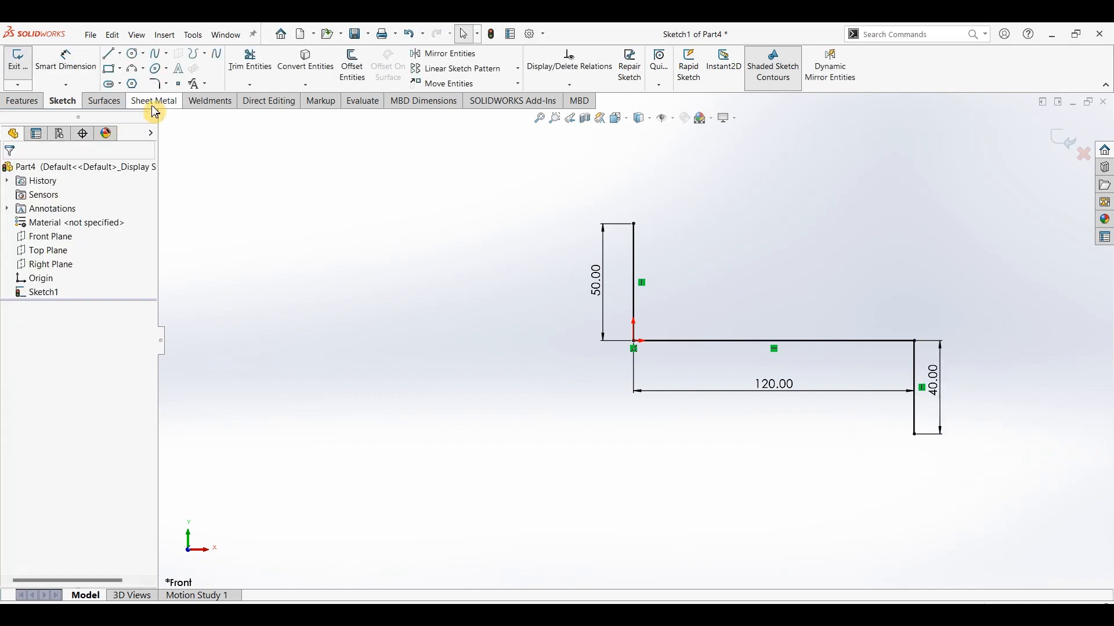
pyautogui.rightClick(943, 78)
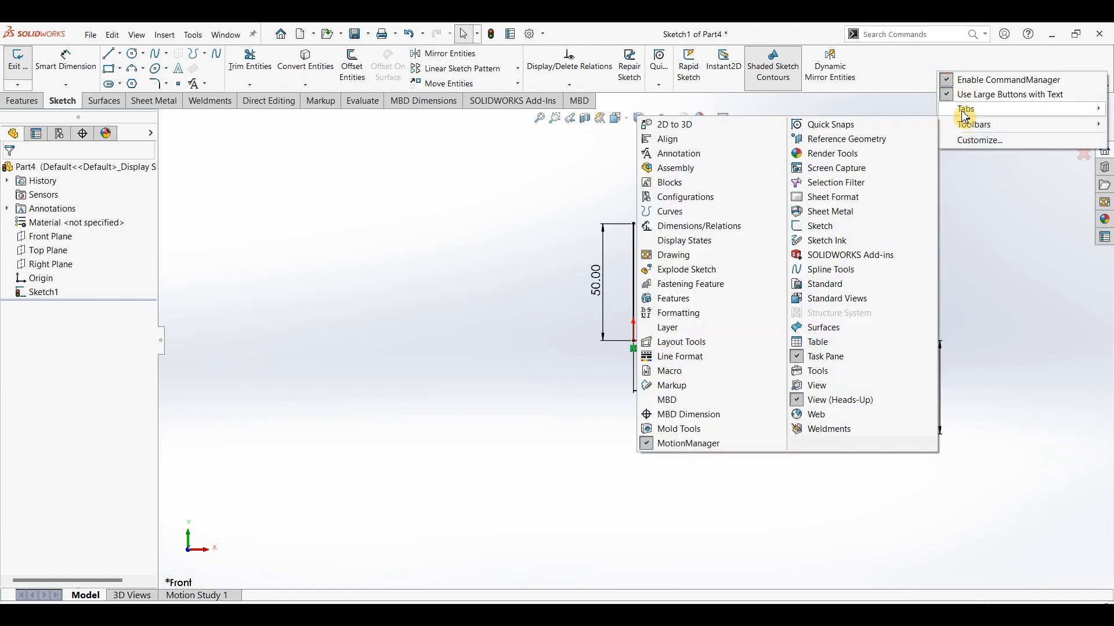
pyautogui.moveTo(964, 114)
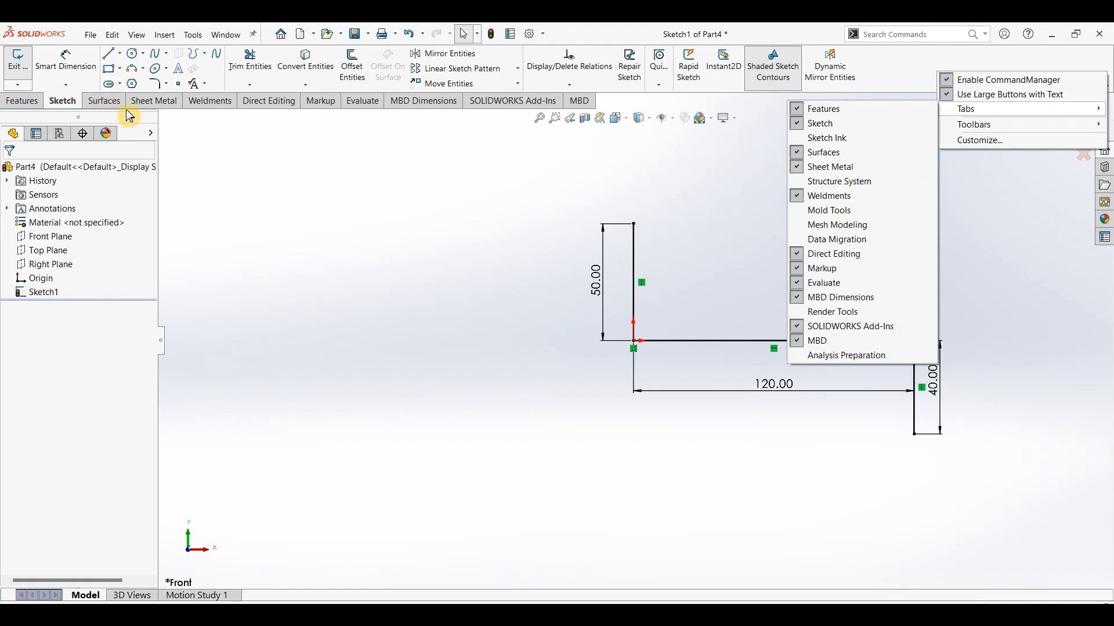
# Start a sheet metal base flange from the profile with a Mid Plane end condition and a 50 mm width.
pyautogui.click(156, 104)
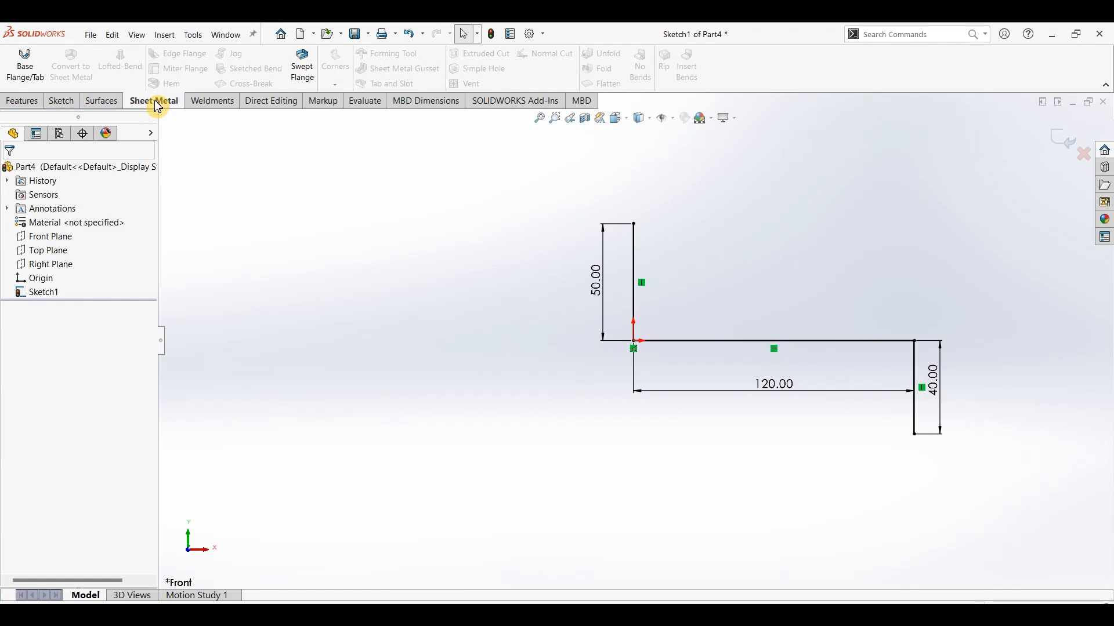
pyautogui.click(30, 76)
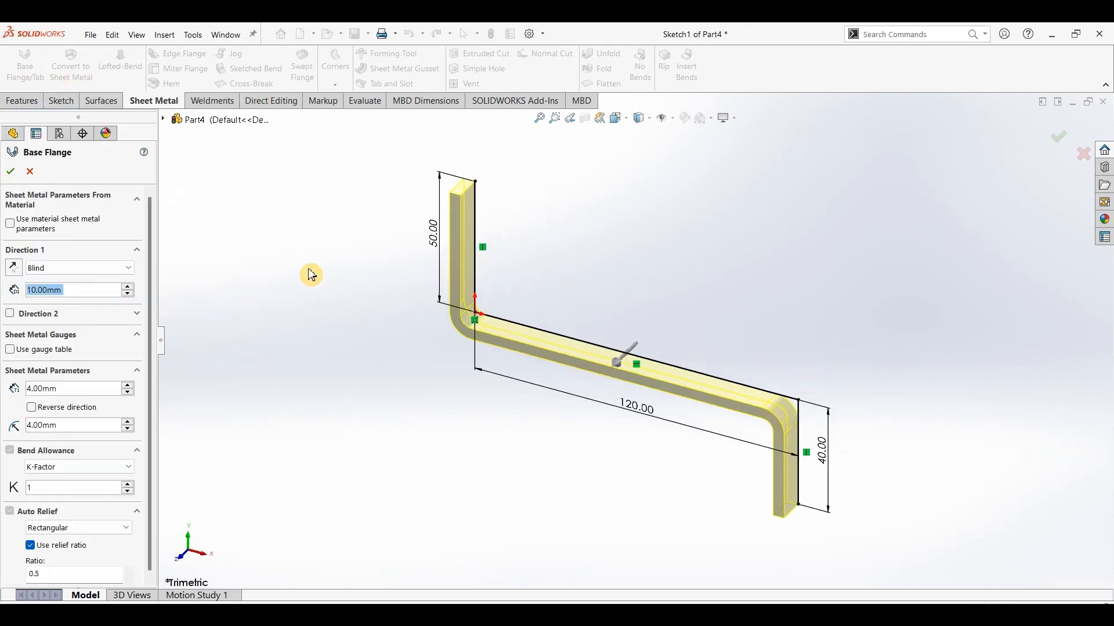
pyautogui.click(130, 273)
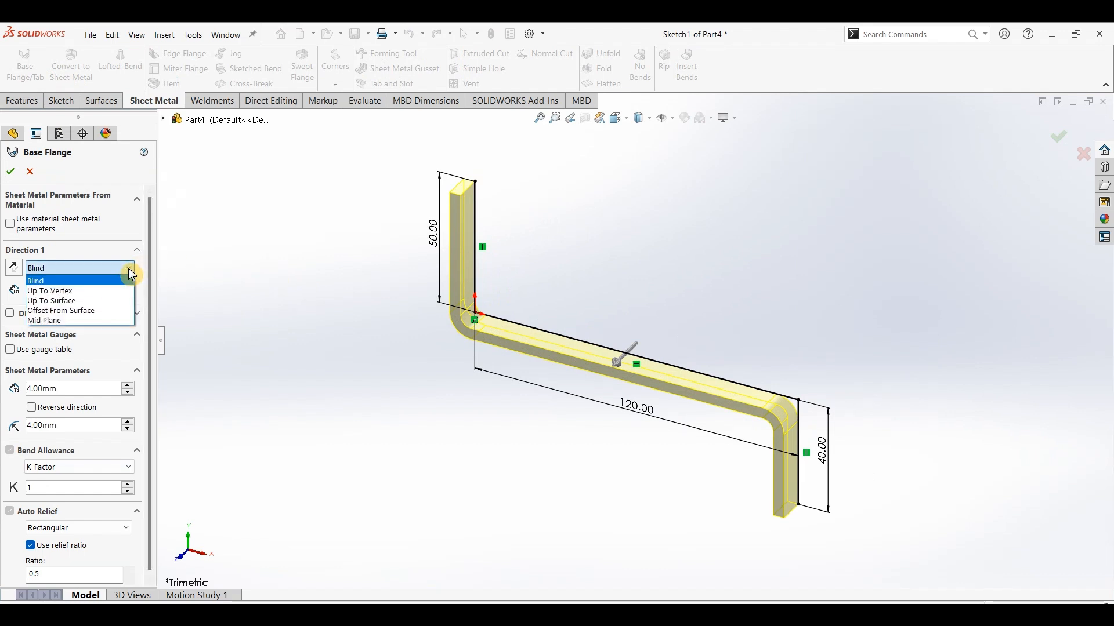
pyautogui.click(64, 320)
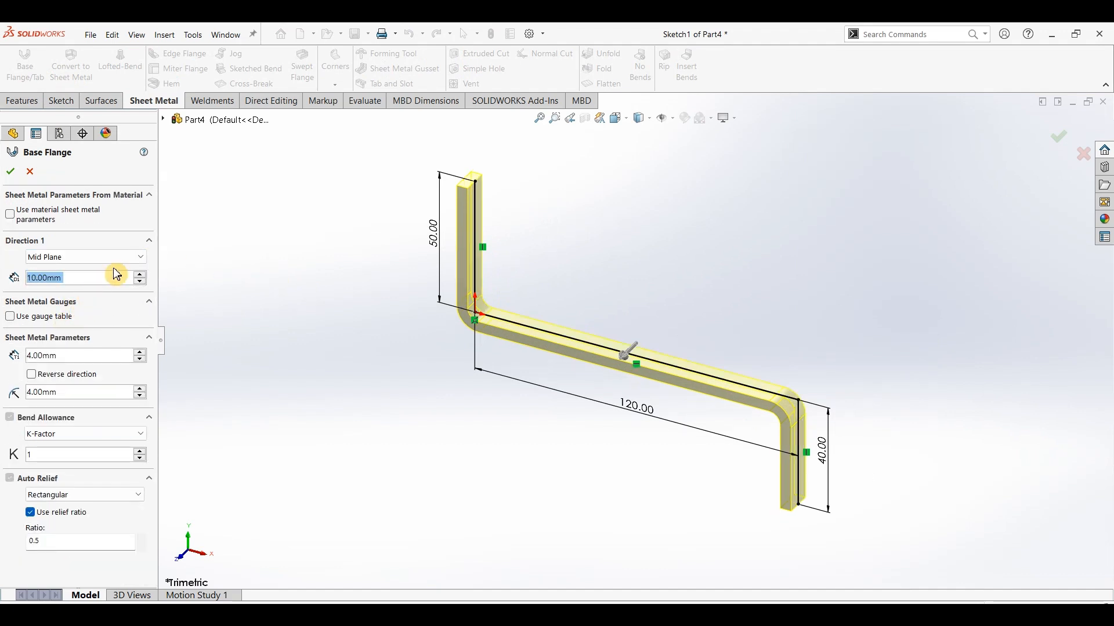
pyautogui.write('50')
pyautogui.press('Return')
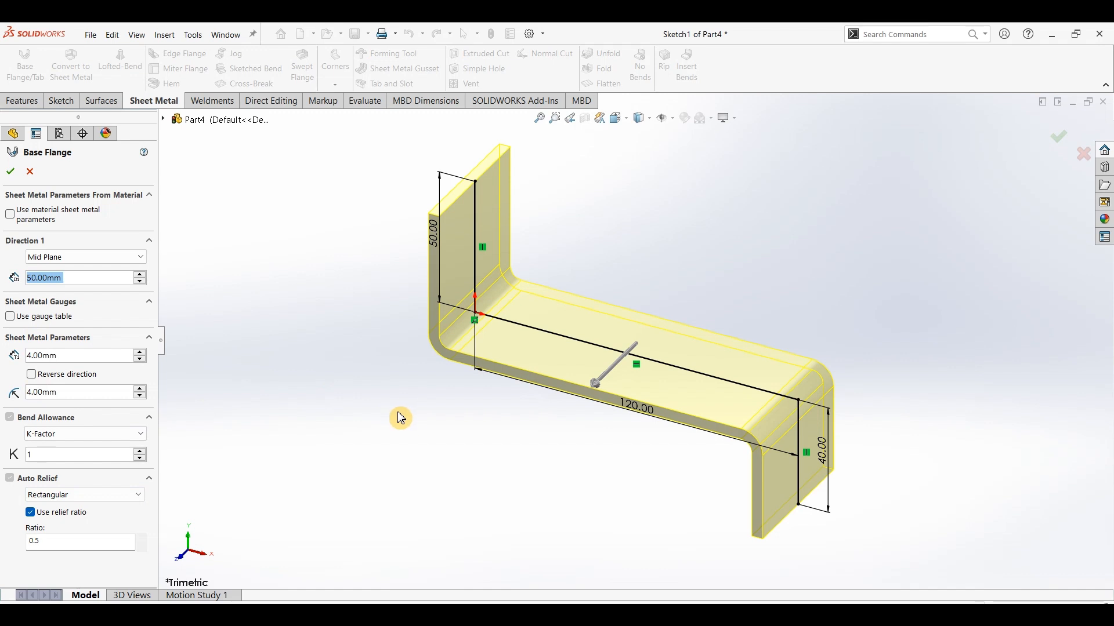
# Set the base flange's sheet thickness to 4 mm.
pyautogui.moveTo(401, 418); pyautogui.dragTo(434, 344, button='middle')
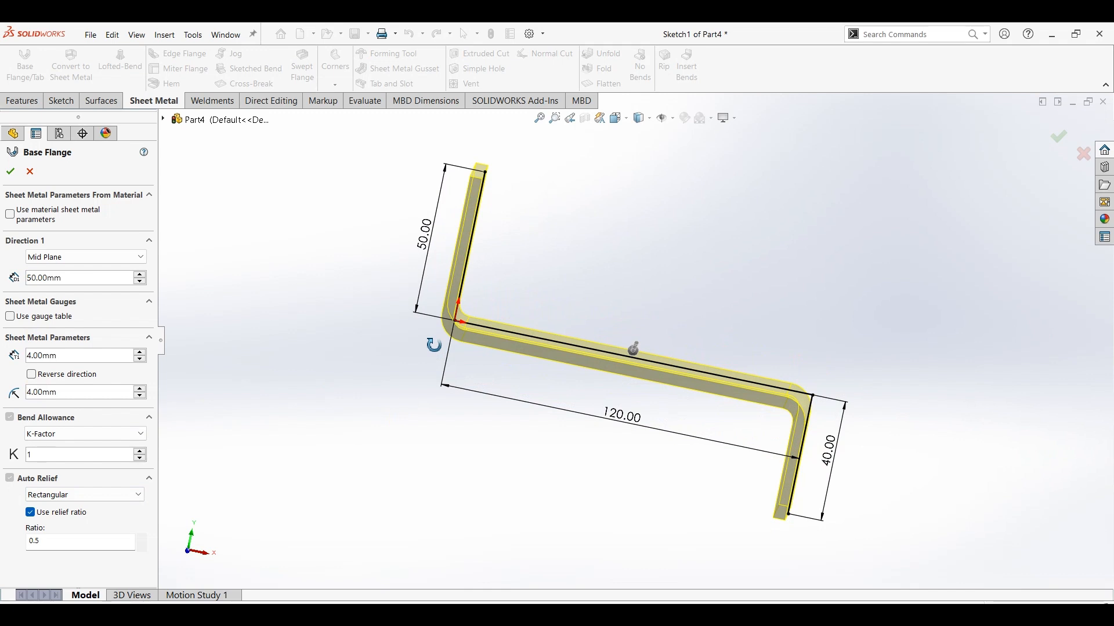
pyautogui.click(84, 374)
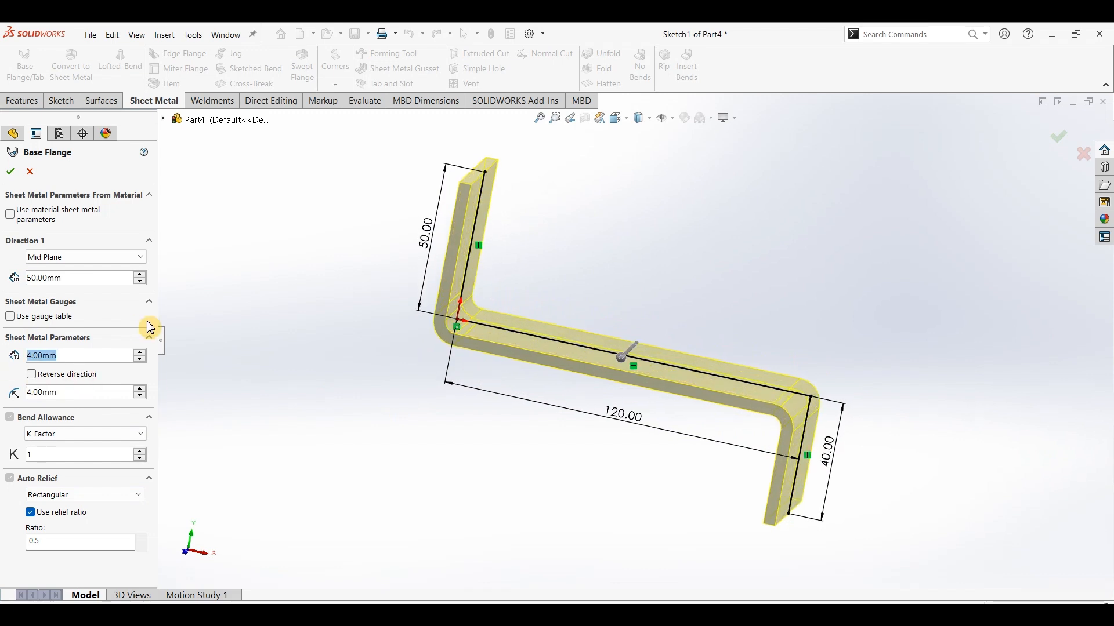
pyautogui.write('4')
pyautogui.press('Return')
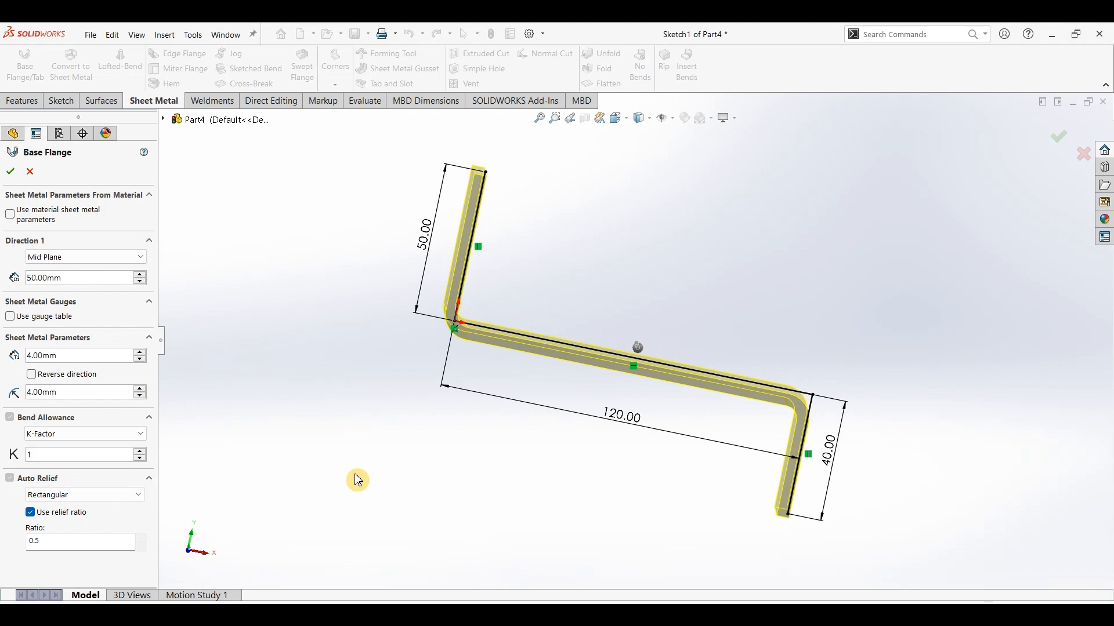
# Reverse the base flange's thickness direction to suit the Part201 drawing, and compare the preview with the drawing's side view.
pyautogui.click(351, 615)
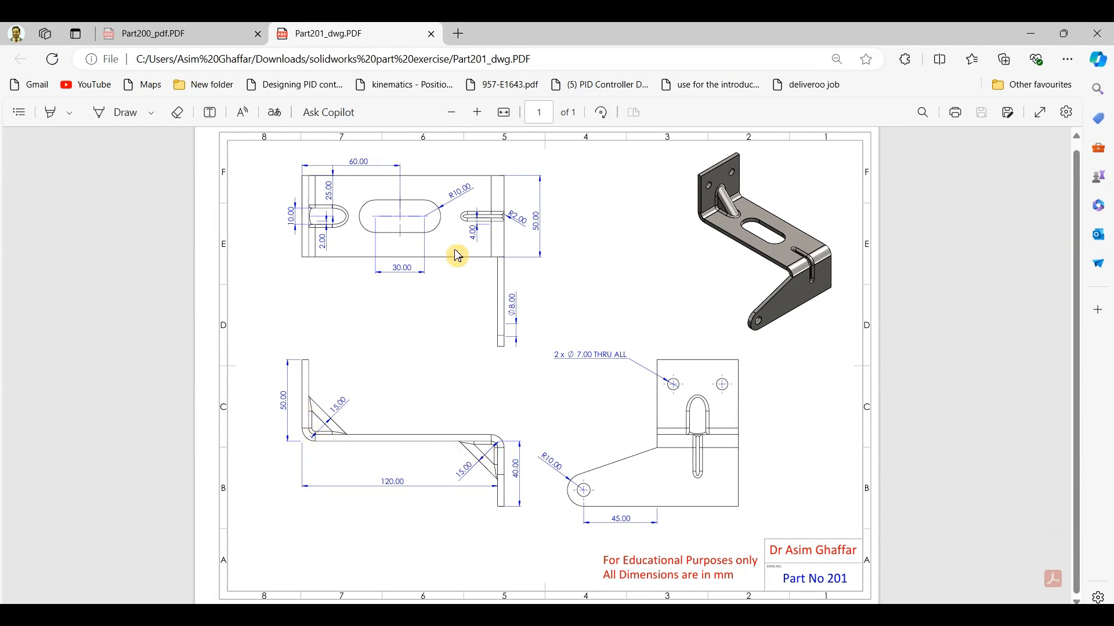
pyautogui.click(1032, 34)
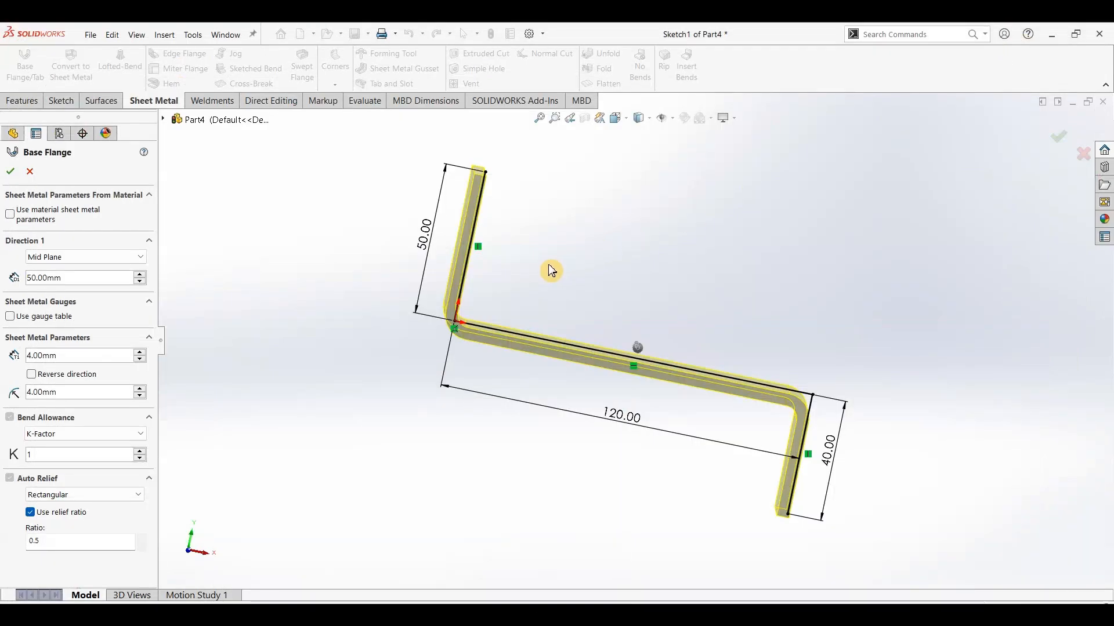
pyautogui.click(33, 376)
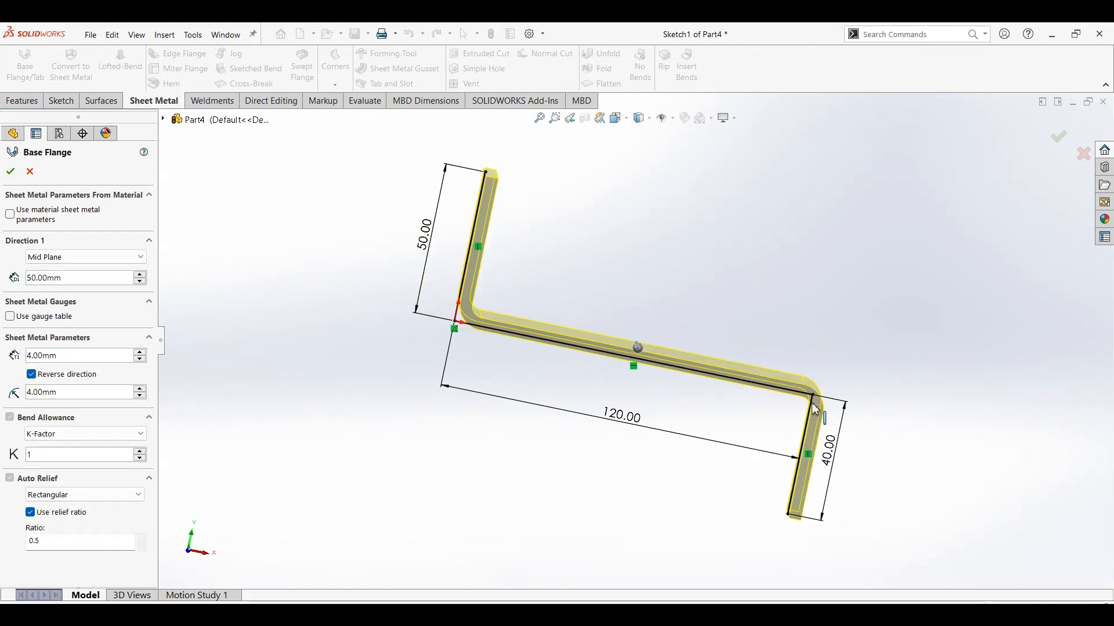
pyautogui.moveTo(830, 350)
pyautogui.mouseDown(button='middle')
pyautogui.moveTo(818, 323)
pyautogui.moveTo(827, 333)
pyautogui.mouseUp(button='middle')
pyautogui.click(701, 508)
pyautogui.hotkey('alt', 'Tab')
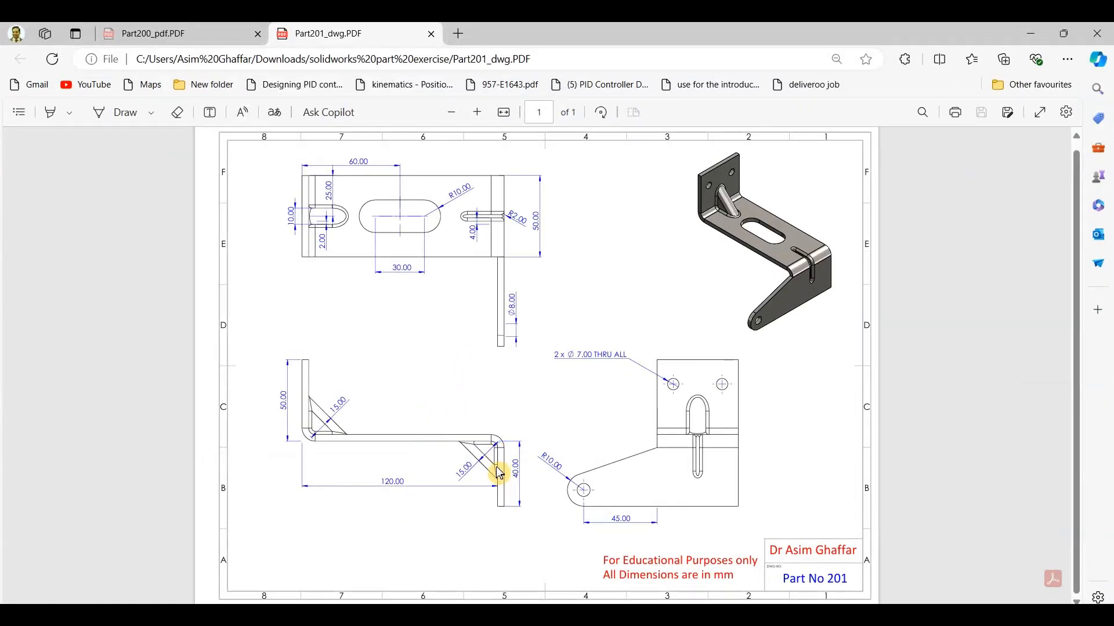
pyautogui.click(1031, 33)
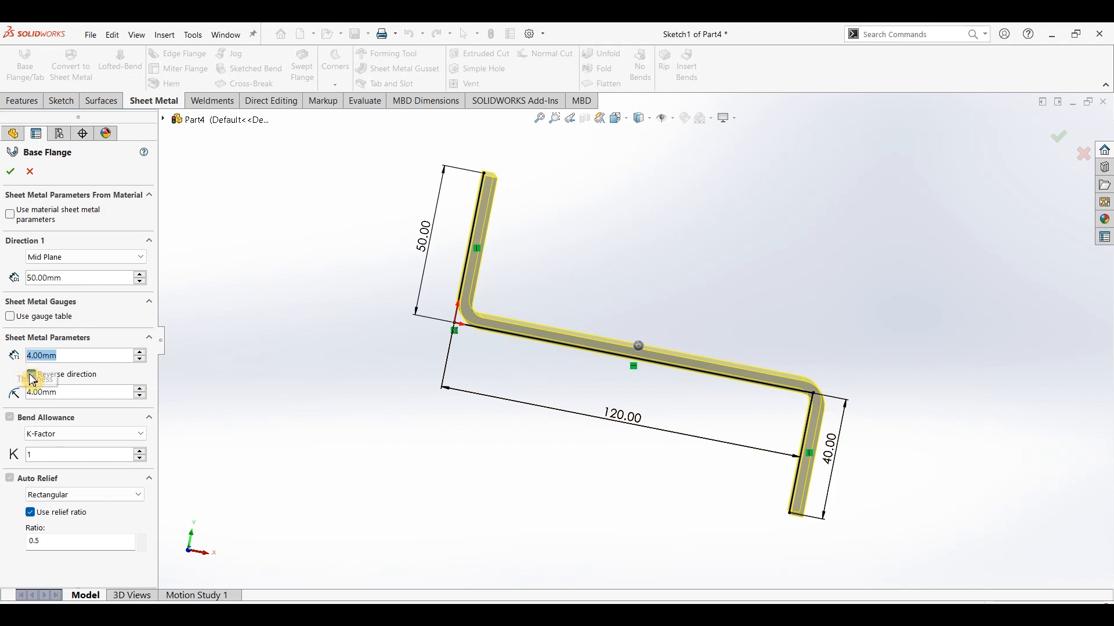
# Try a 2 mm bend radius for the base flange, and set it back to 4 mm.
pyautogui.click(69, 397)
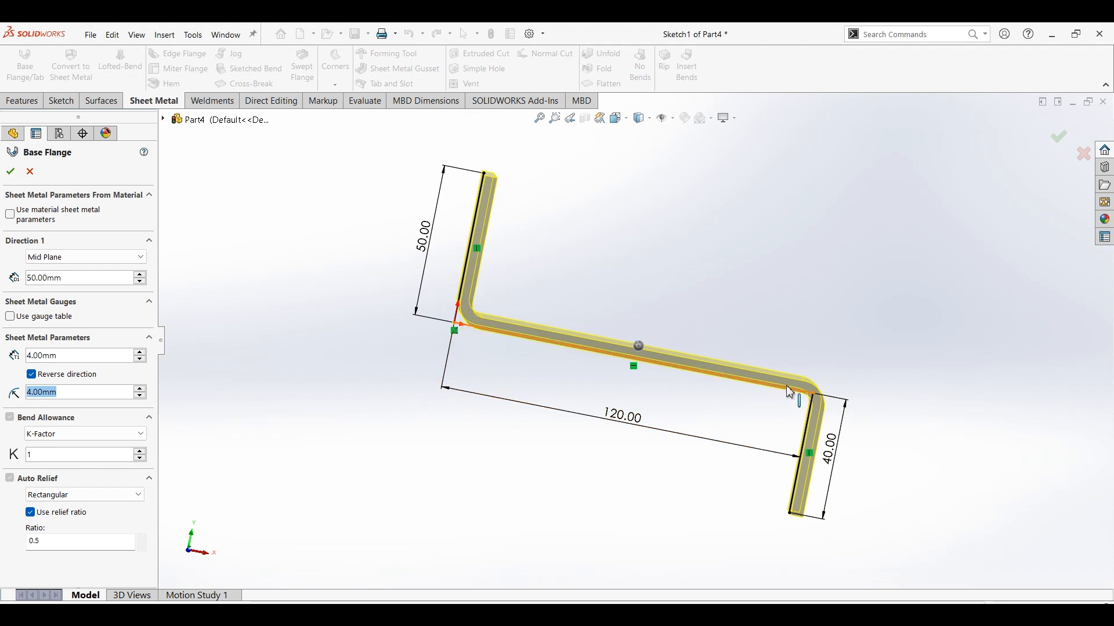
pyautogui.write('2')
pyautogui.press('Return')
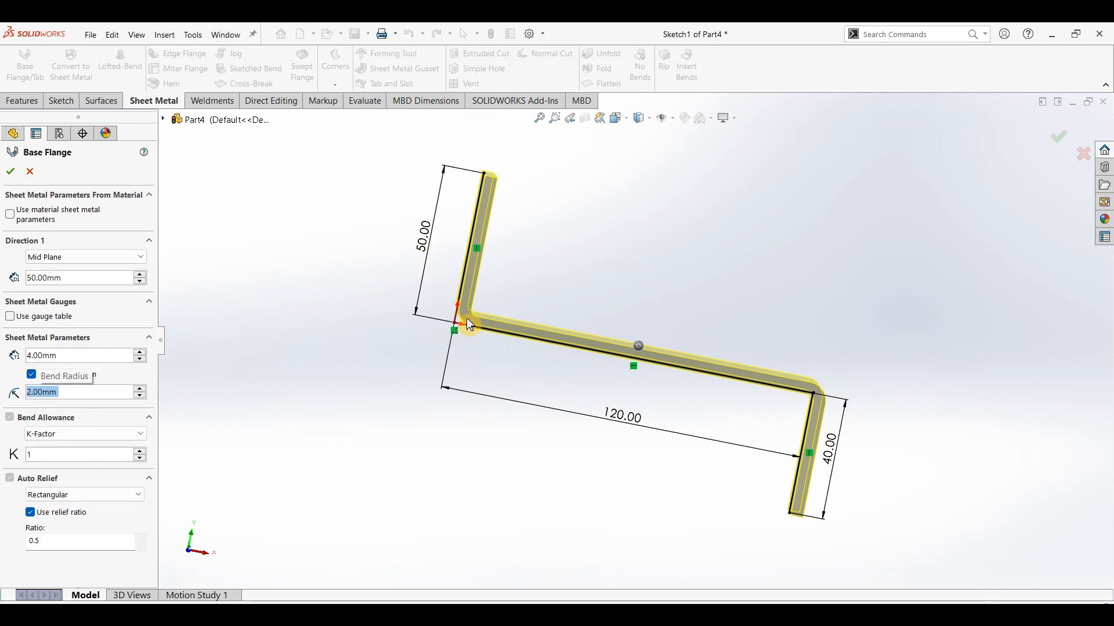
pyautogui.write('4')
pyautogui.press('Return')
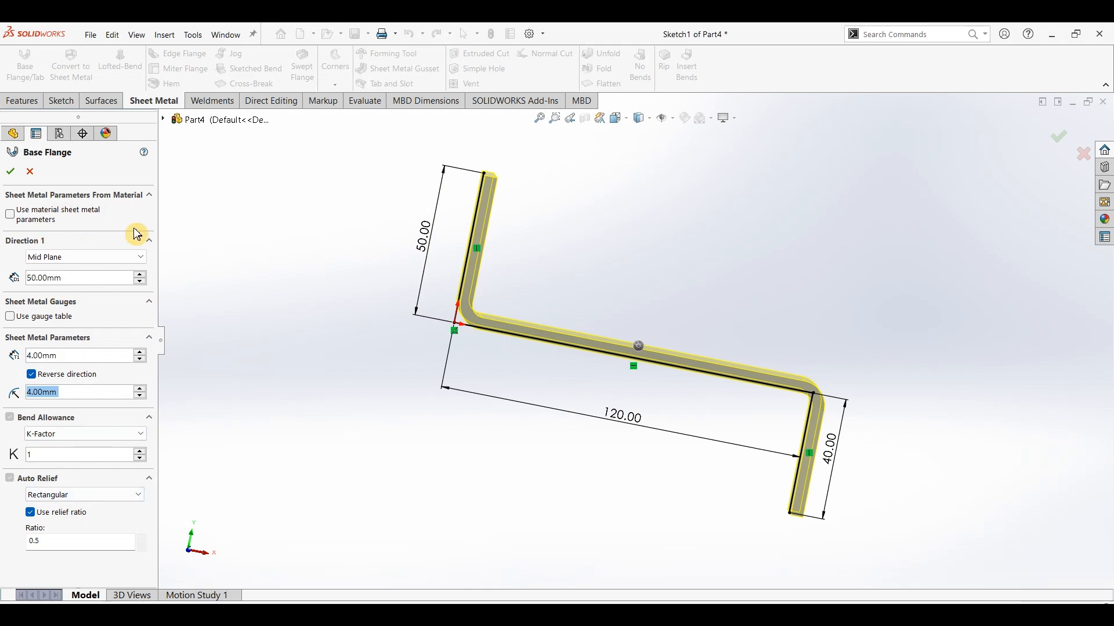
# Accept the base flange settings to generate the Z-shaped sheet metal body, and view its flange faces.
pyautogui.click(11, 173)
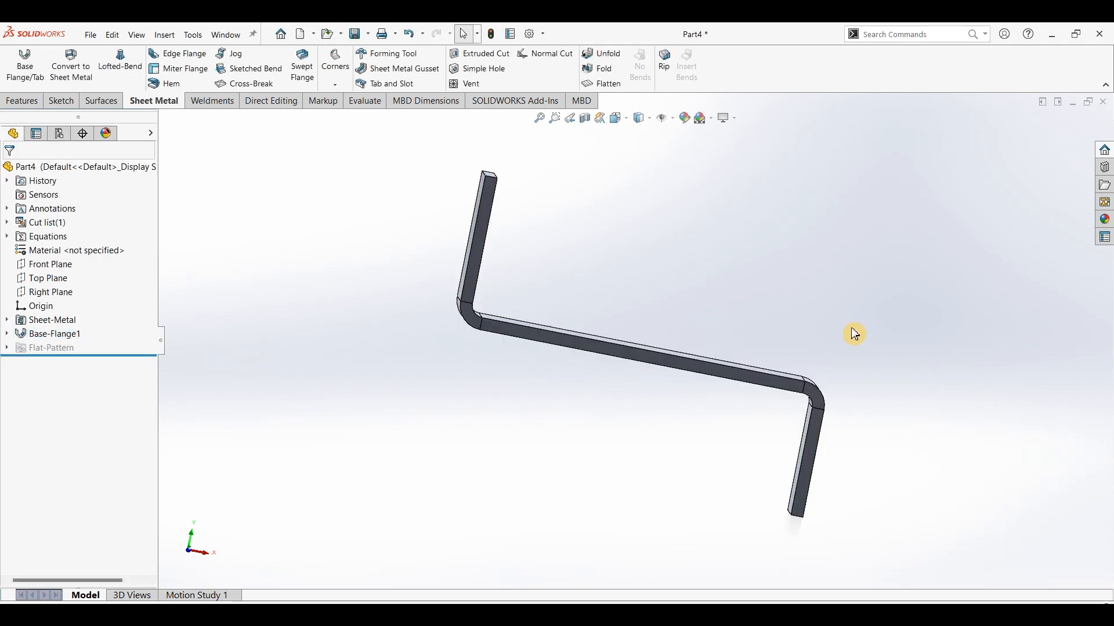
pyautogui.moveTo(850, 330); pyautogui.dragTo(766, 365, button='middle')
pyautogui.click(774, 380)
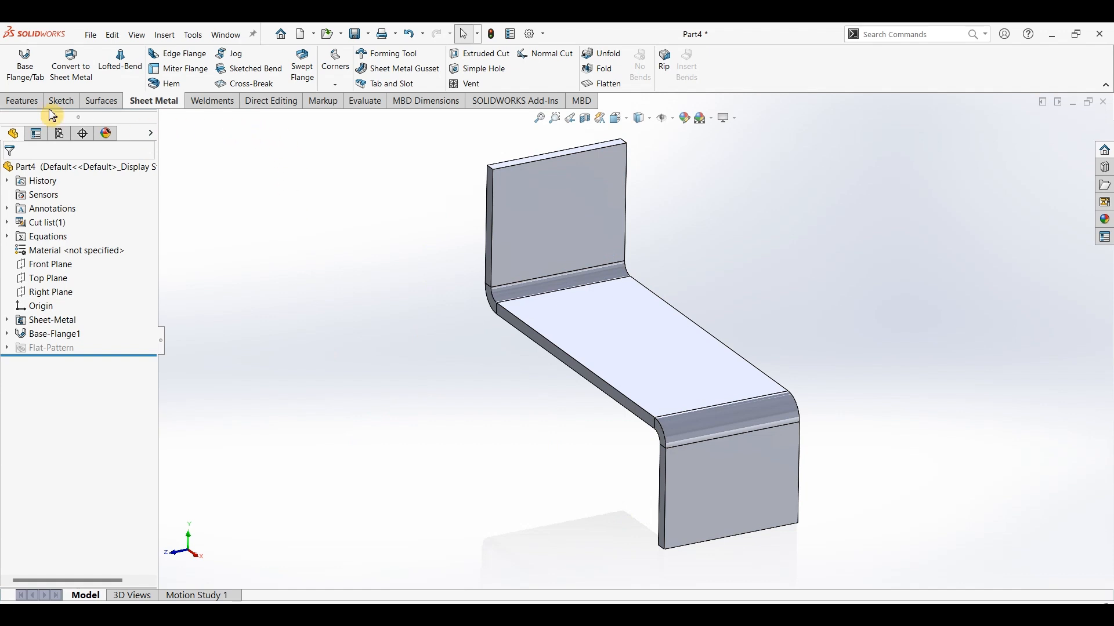
# Start a Hole Wizard hole using the ISO Tap Drills type, size M8x1.0, with a Through All end condition.
pyautogui.click(24, 107)
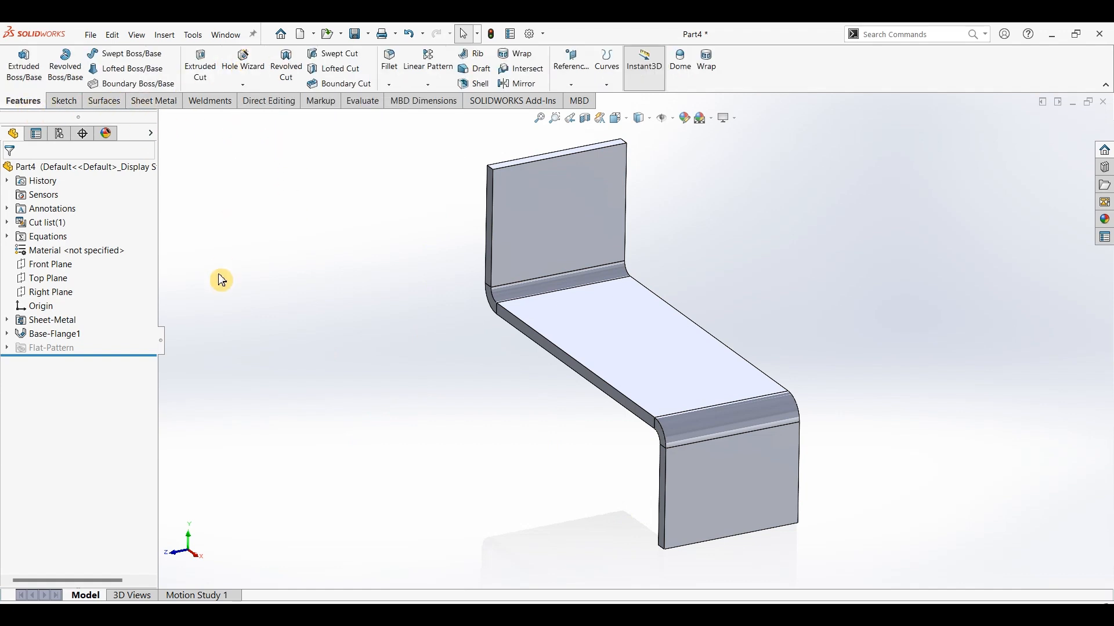
pyautogui.click(243, 60)
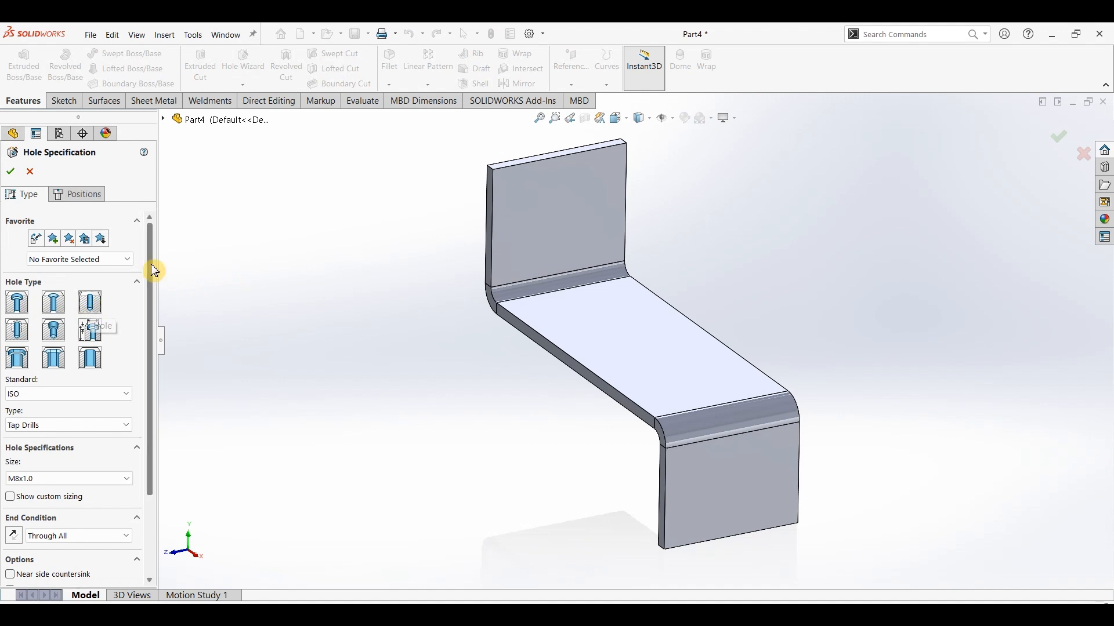
pyautogui.moveTo(151, 268); pyautogui.dragTo(153, 322)
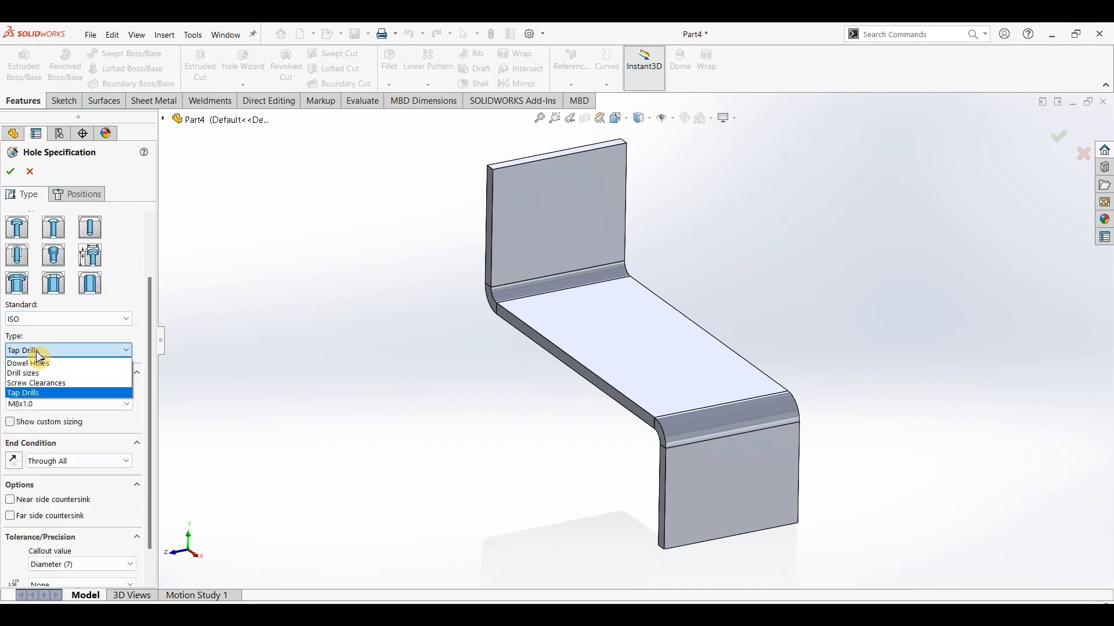
pyautogui.click(29, 393)
pyautogui.click(50, 406)
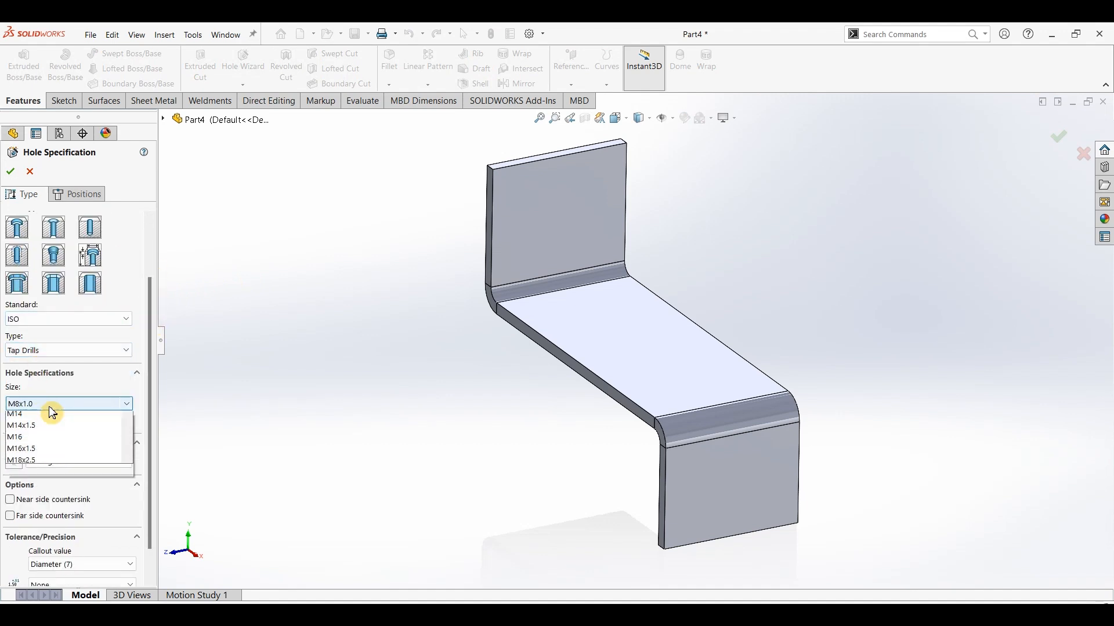
pyautogui.click(49, 418)
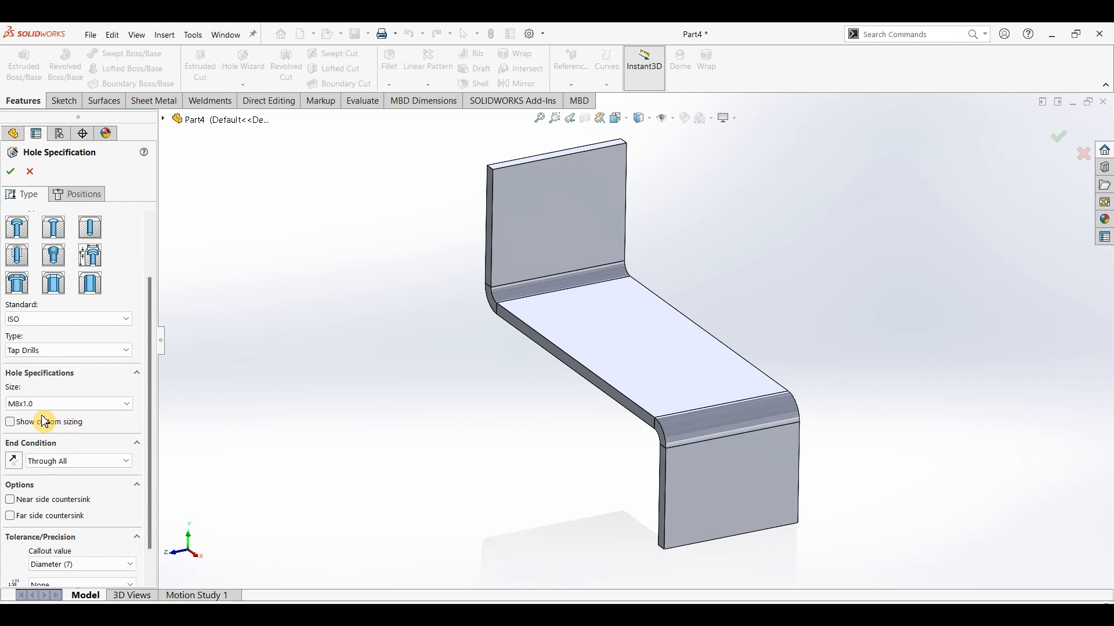
# Place two holes side by side about 29 mm apart on the inner face of the 50 mm upright flange.
pyautogui.click(68, 197)
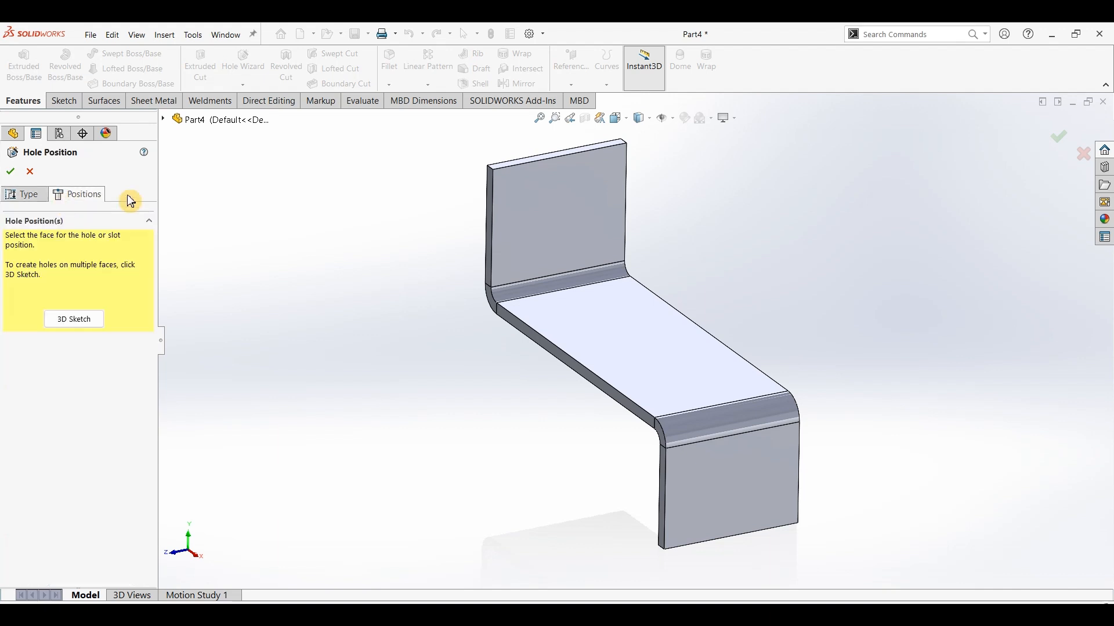
pyautogui.click(574, 227)
pyautogui.click(520, 198)
# Dimension the horizontal spacing between the two hole centres to 30 mm.
pyautogui.click(66, 61)
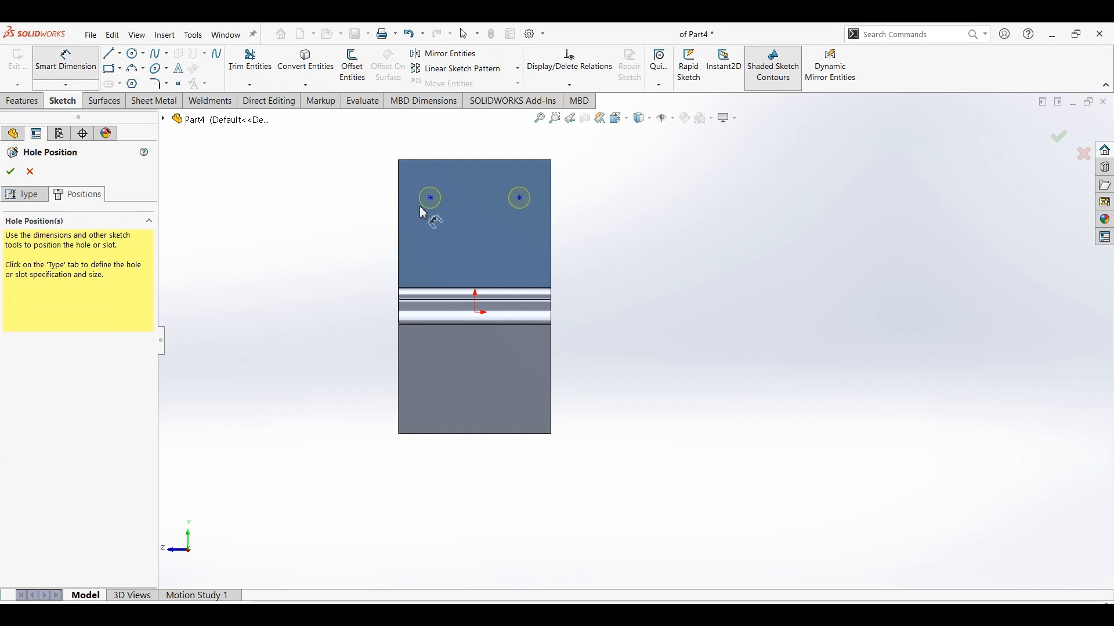
pyautogui.click(520, 198)
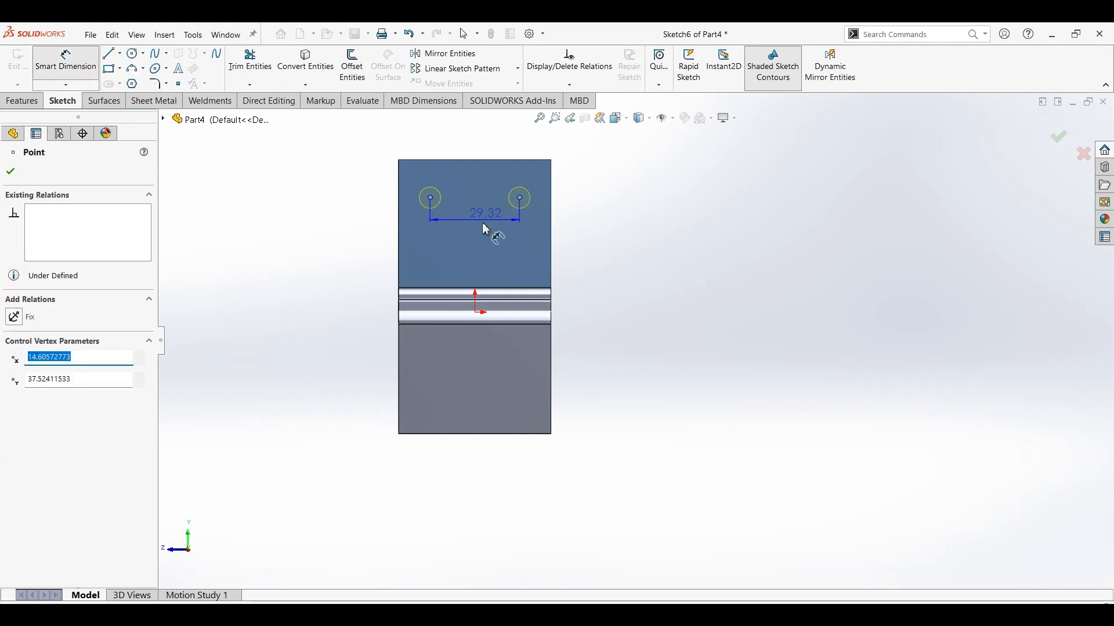
pyautogui.click(480, 227)
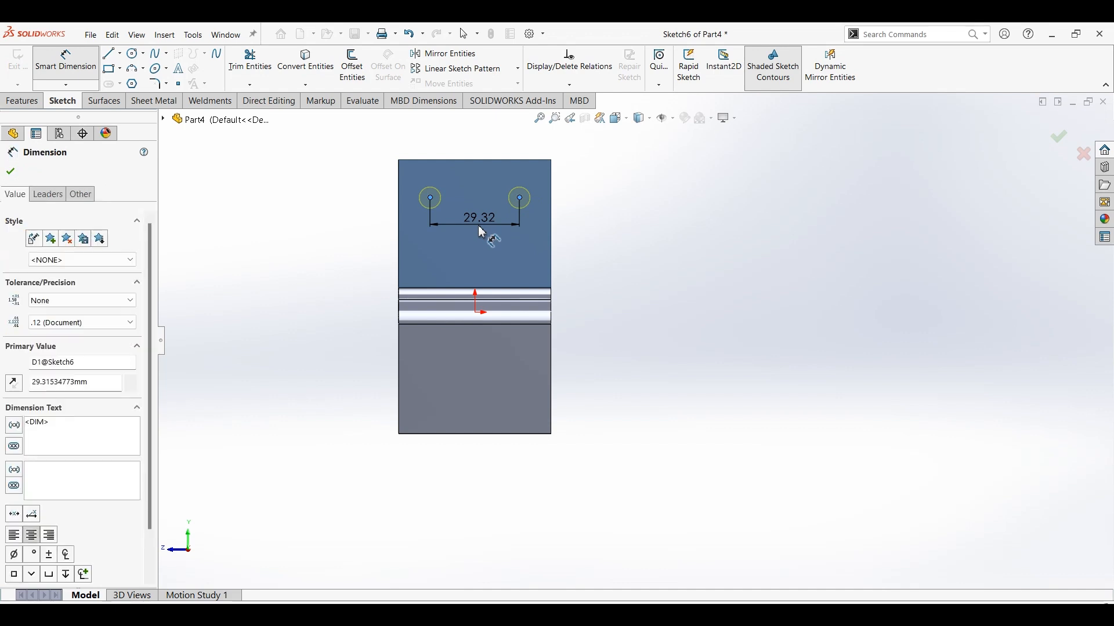
pyautogui.write('30')
pyautogui.press('Return')
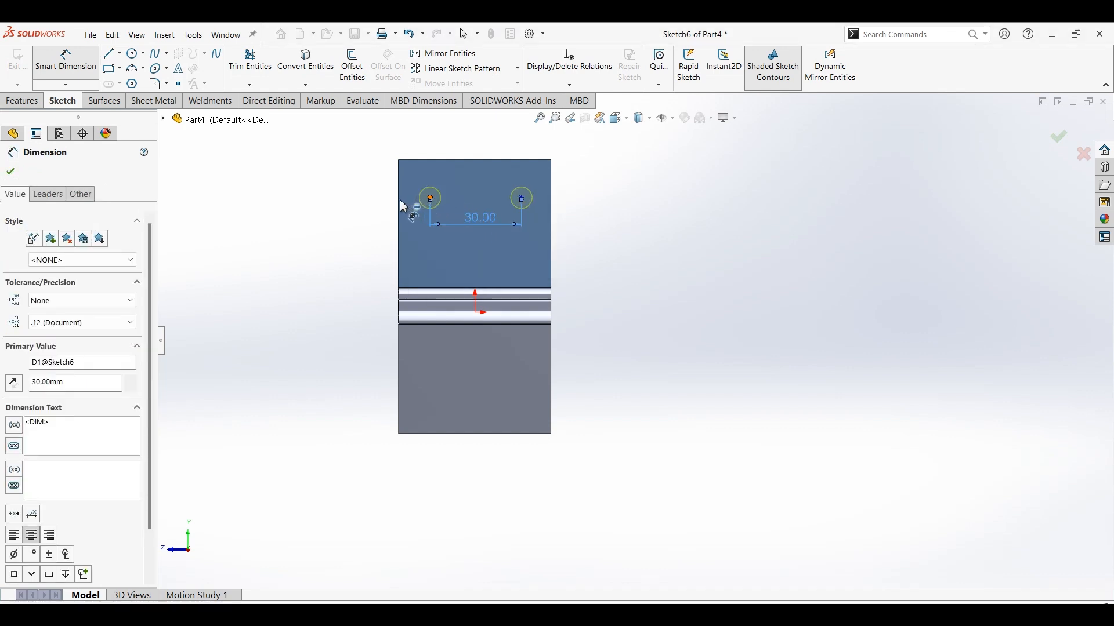
# Dimension the left hole's centre 10 mm from the upright flange's left edge.
pyautogui.click(429, 198)
pyautogui.click(399, 202)
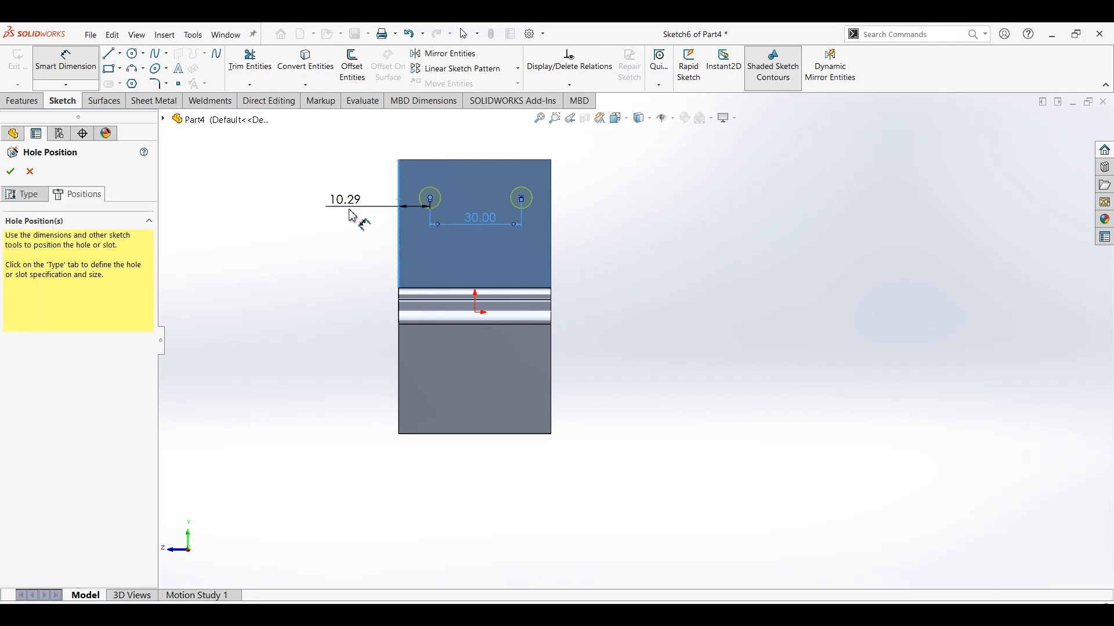
pyautogui.click(353, 216)
pyautogui.write('10')
pyautogui.press('Return')
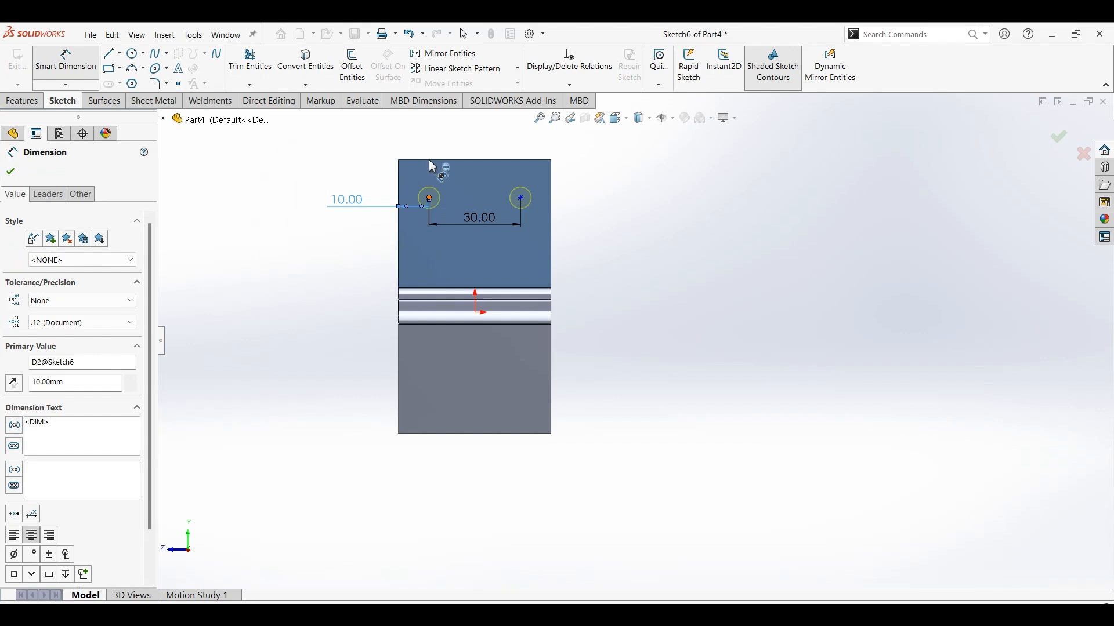
# Dimension the left hole's centre 15 mm below the upright flange's top edge, and leave the dimension tool.
pyautogui.click(428, 160)
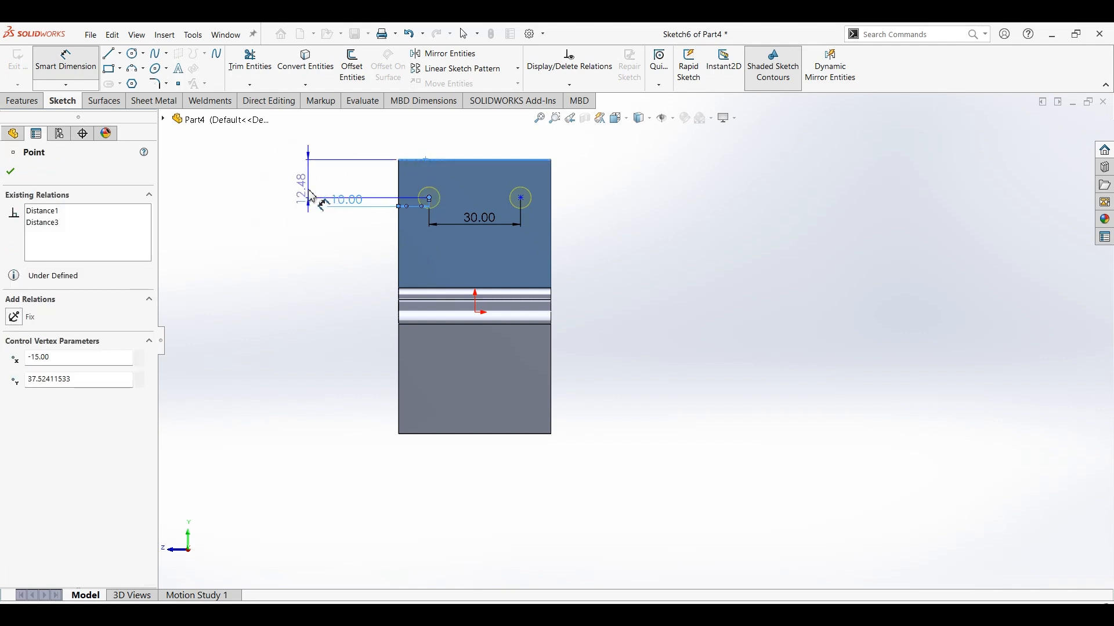
pyautogui.click(311, 199)
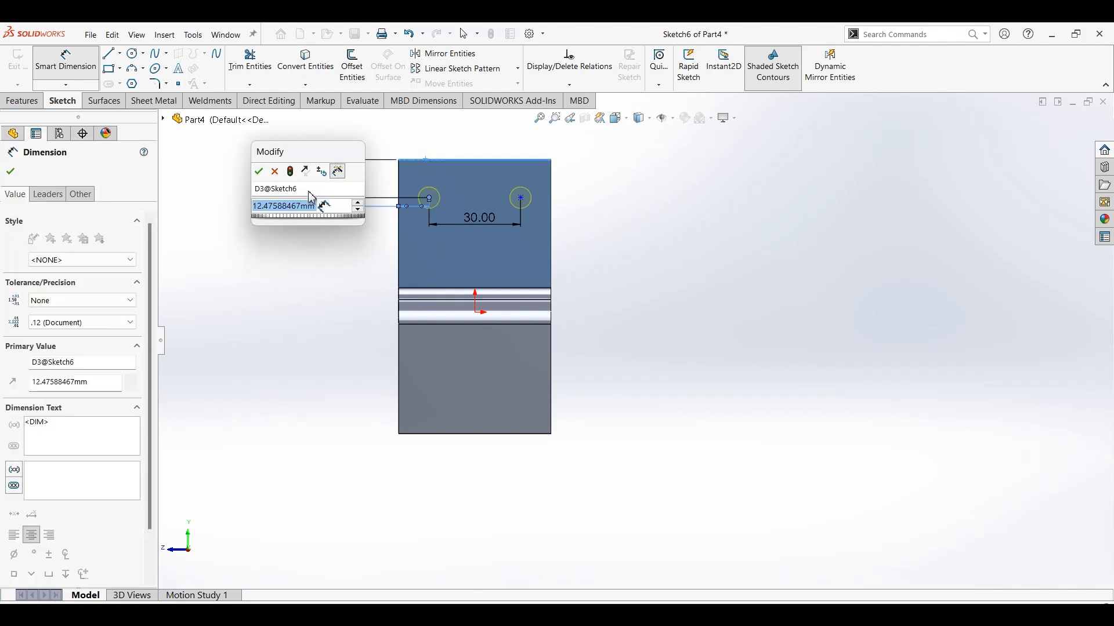
pyautogui.write('15')
pyautogui.press('Return')
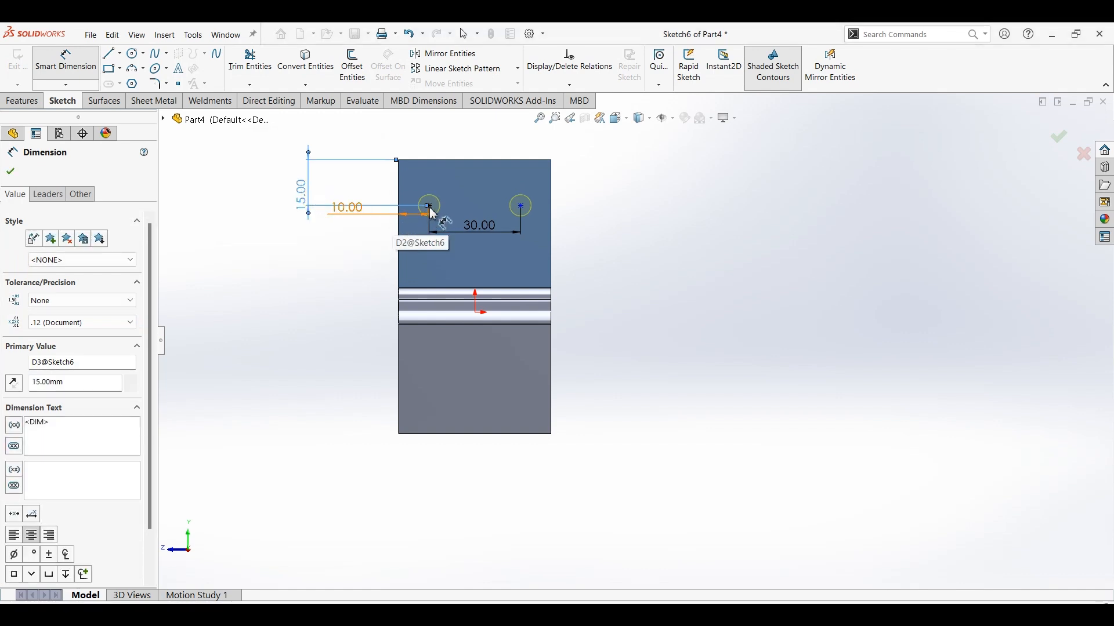
pyautogui.press('Escape')
pyautogui.press('Escape')
# Align the two hole centres with a Horizontal relation and finish the tap drill holes.
pyautogui.click(521, 206)
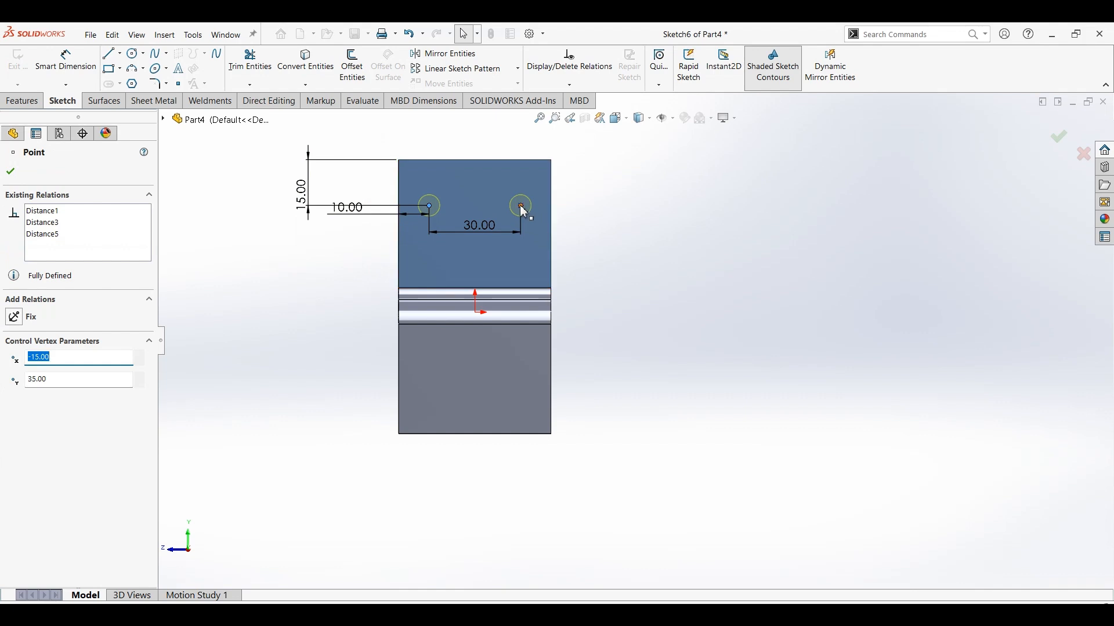
pyautogui.keyDown('ctrl'); pyautogui.click(522, 207); pyautogui.keyUp('ctrl')
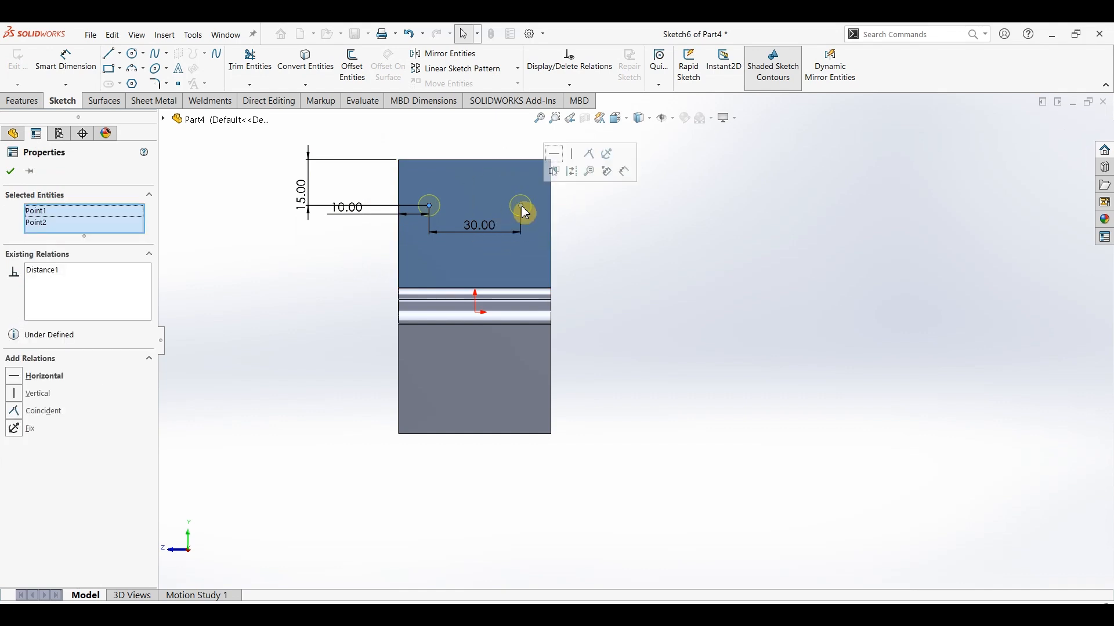
pyautogui.click(555, 153)
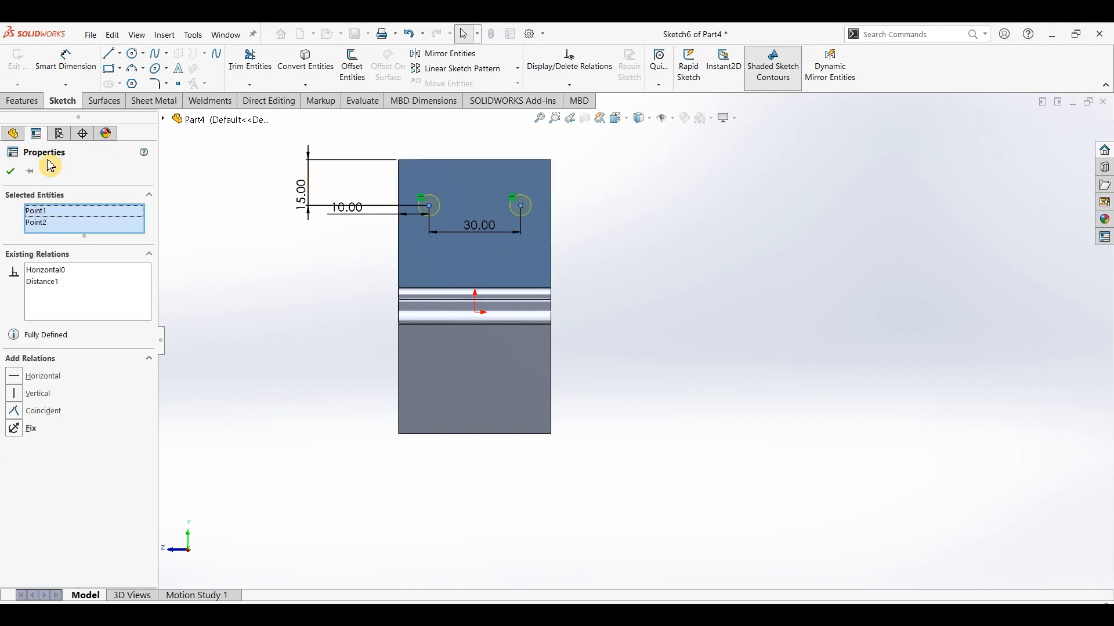
pyautogui.click(10, 171)
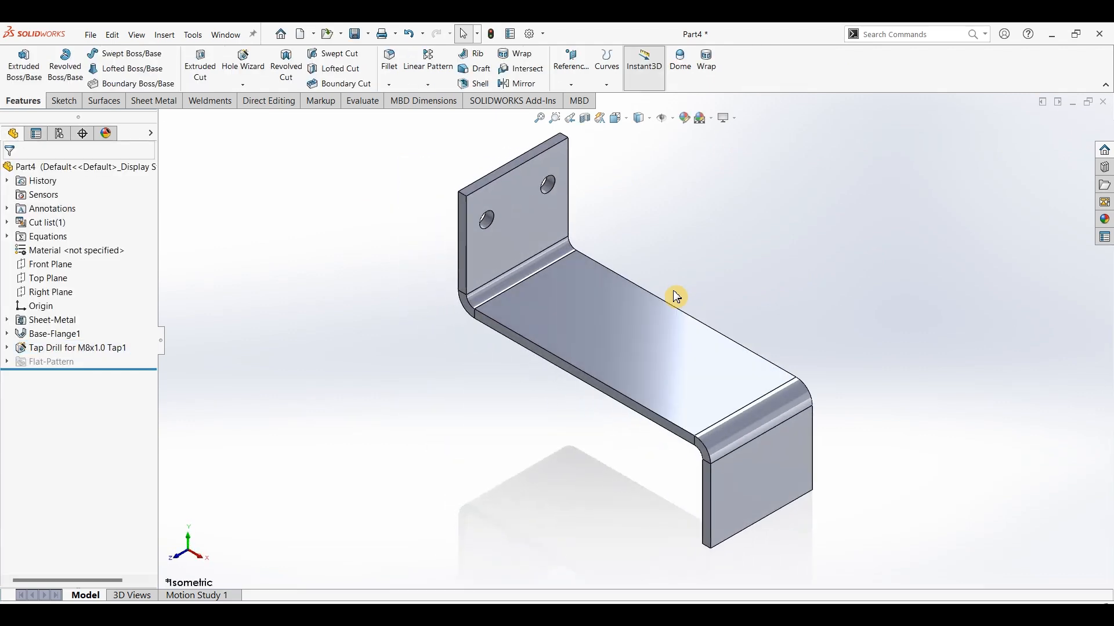
# On the long middle face, sketch a centerpoint straight slot on its centreline, about 61 mm between arc centres and 18 mm wide.
pyautogui.click(622, 346)
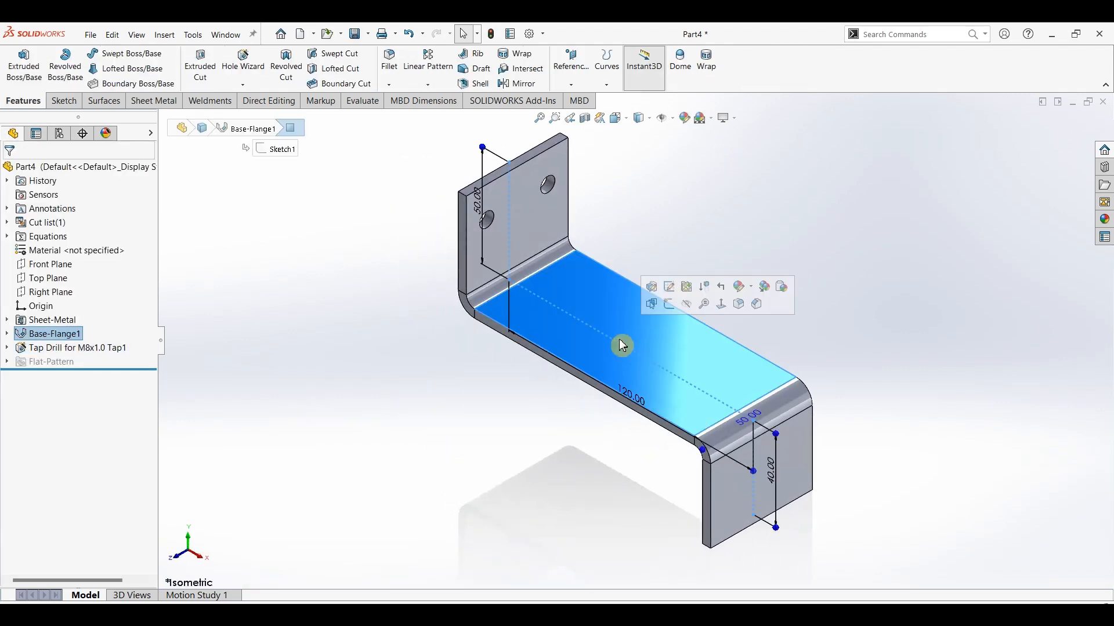
pyautogui.click(64, 101)
pyautogui.click(74, 70)
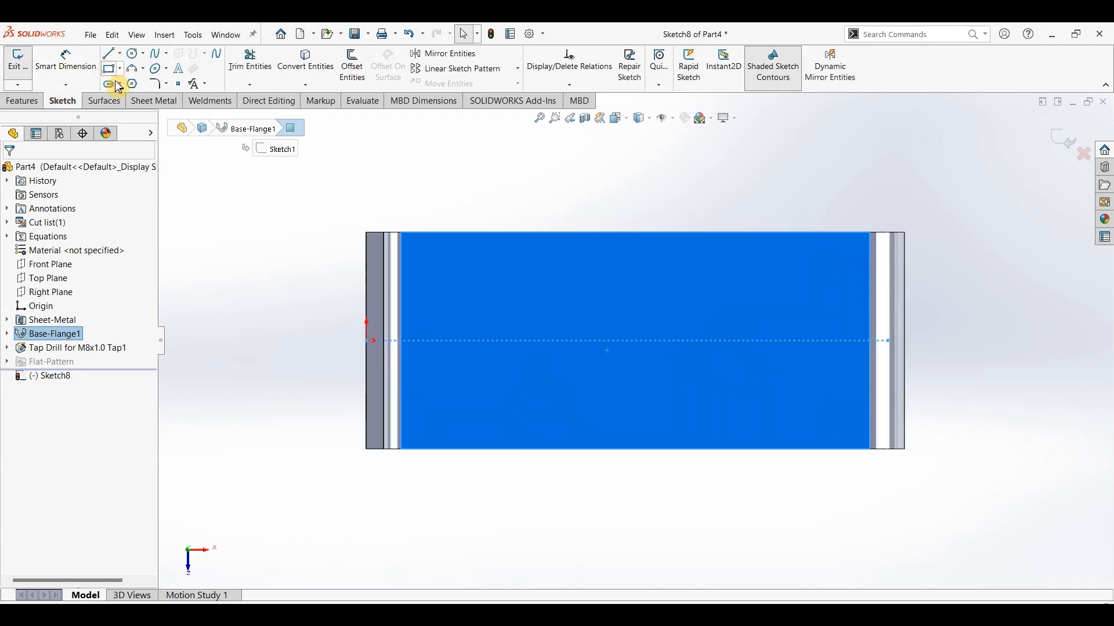
pyautogui.click(109, 85)
pyautogui.click(121, 85)
pyautogui.click(124, 112)
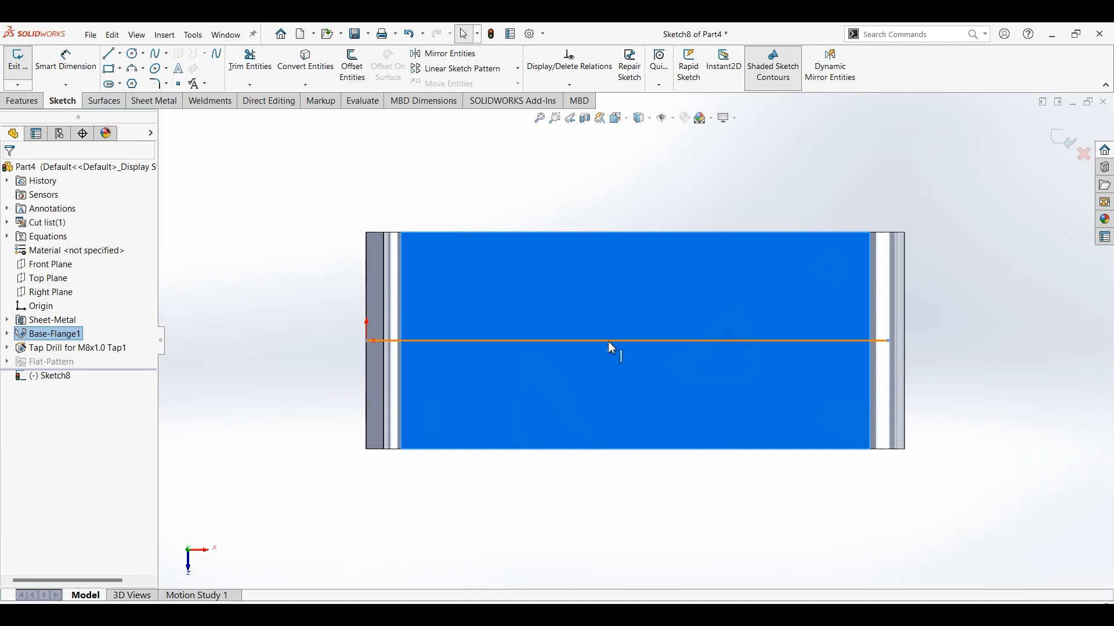
pyautogui.click(116, 86)
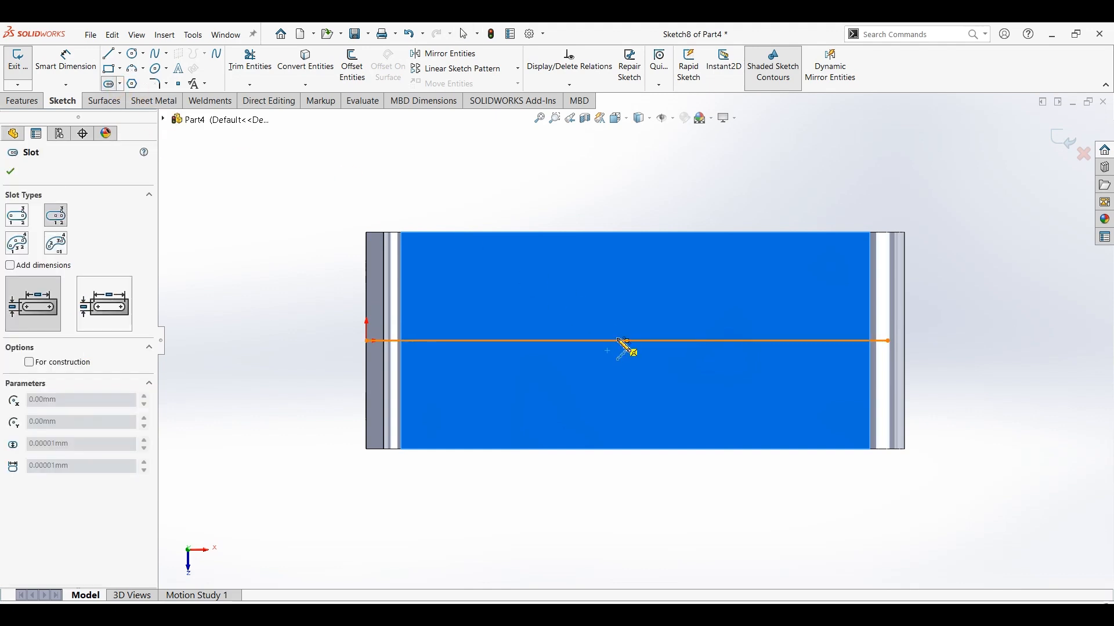
pyautogui.click(626, 340)
pyautogui.click(760, 341)
pyautogui.click(763, 381)
# Dimension the distance between the slot's arc centres to 30 mm.
pyautogui.click(66, 61)
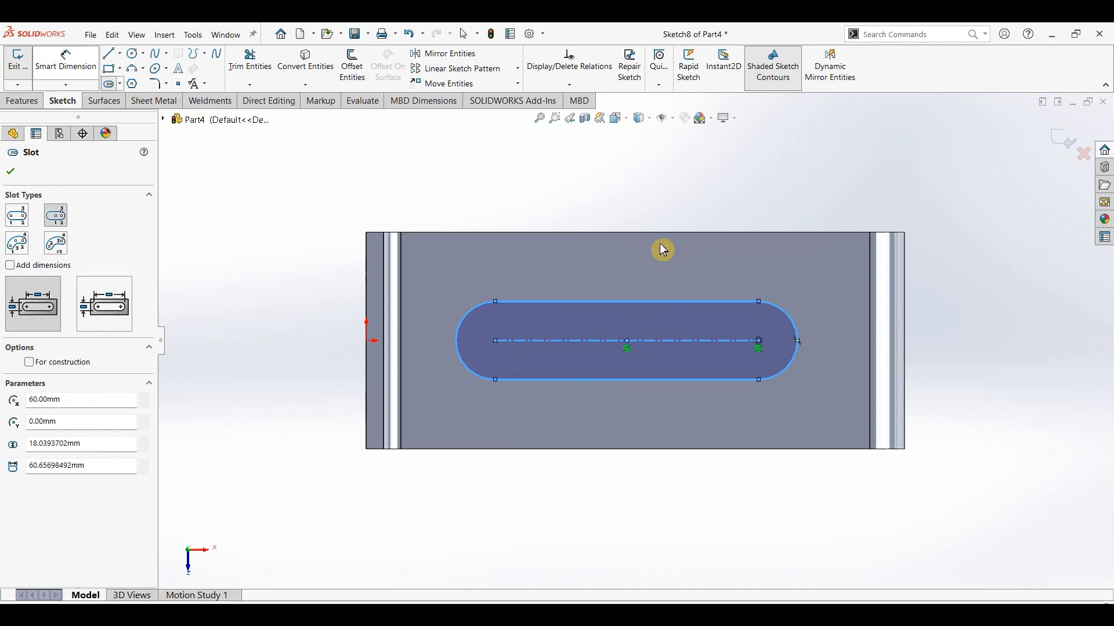
pyautogui.click(681, 341)
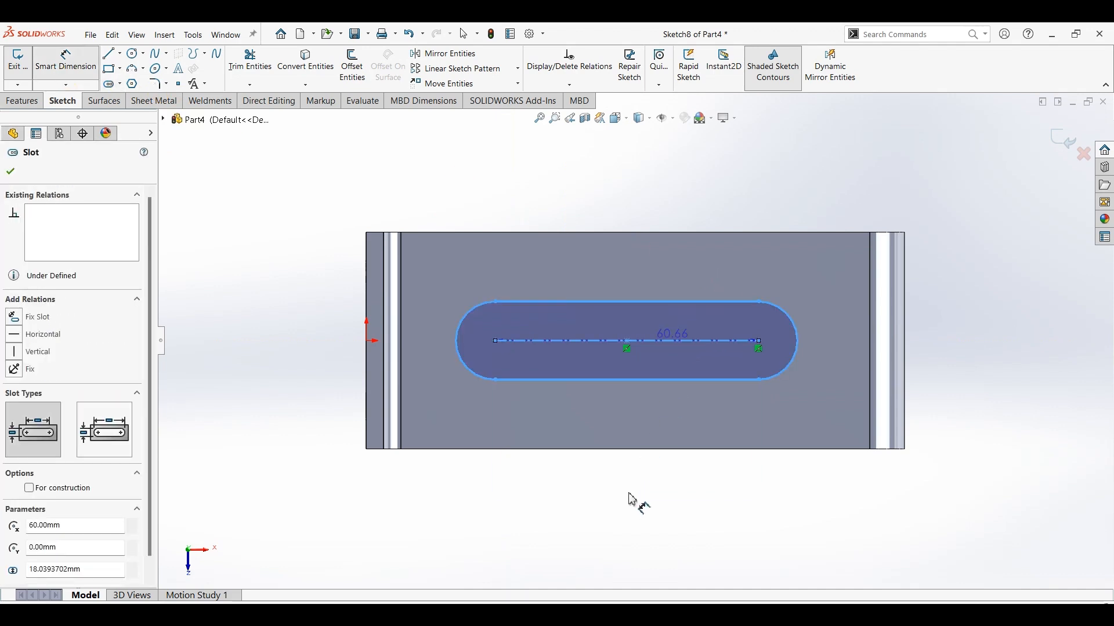
pyautogui.click(705, 477)
pyautogui.write('30')
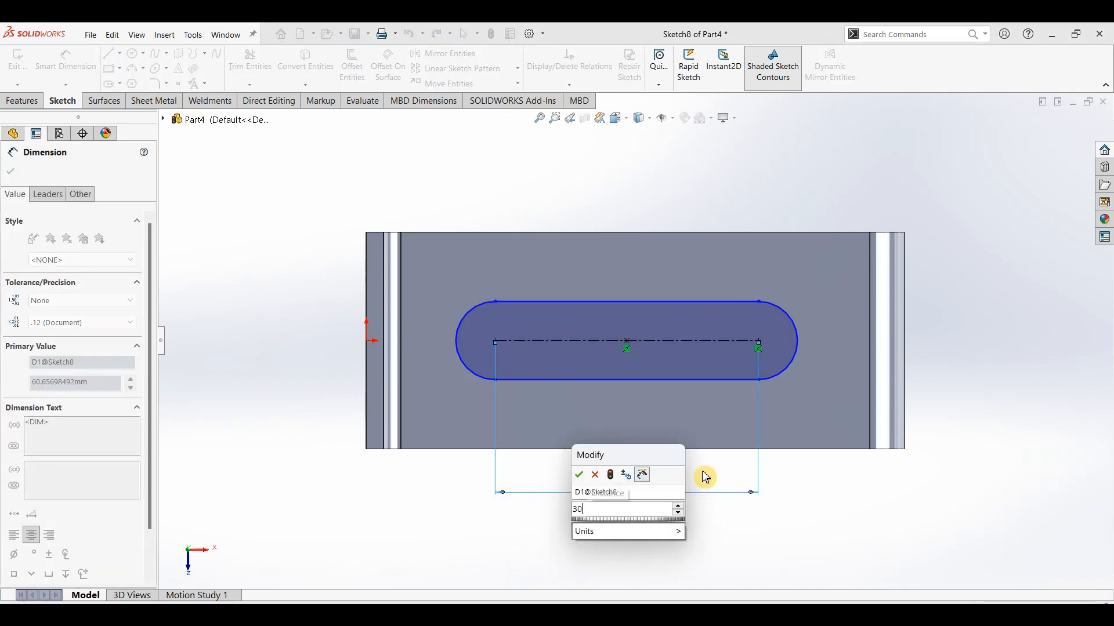
pyautogui.press('Return')
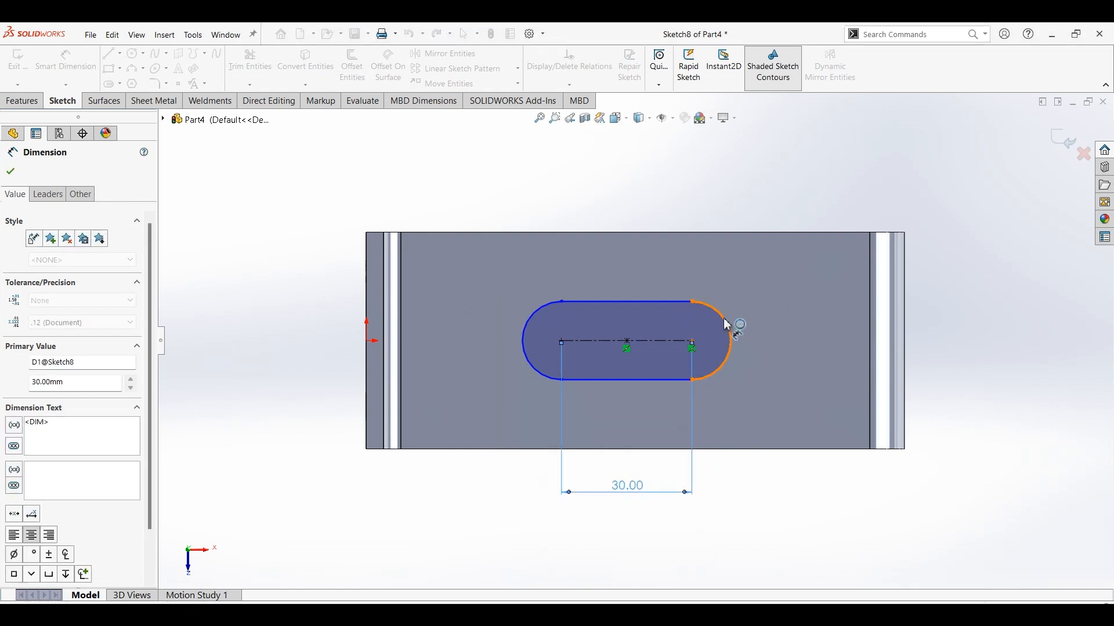
# Dimension the slot's end arc radius to 10 mm.
pyautogui.click(778, 284)
pyautogui.press('Escape')
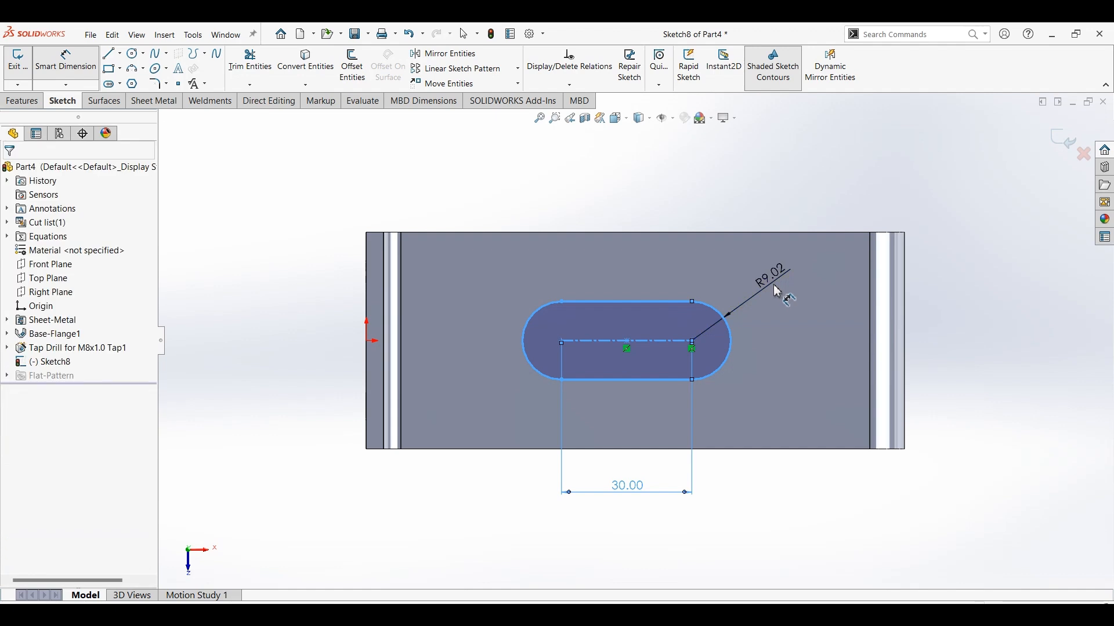
pyautogui.doubleClick(778, 292)
pyautogui.click(483, 161)
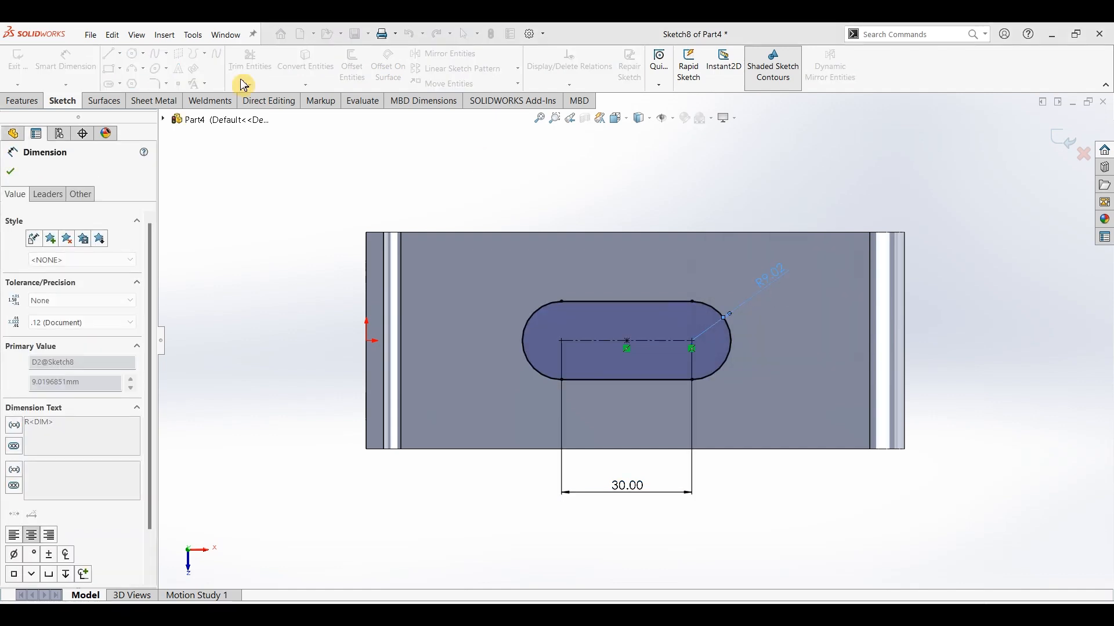
# Cut the slot through the middle face with an Extruded Cut set to Through All.
pyautogui.click(26, 104)
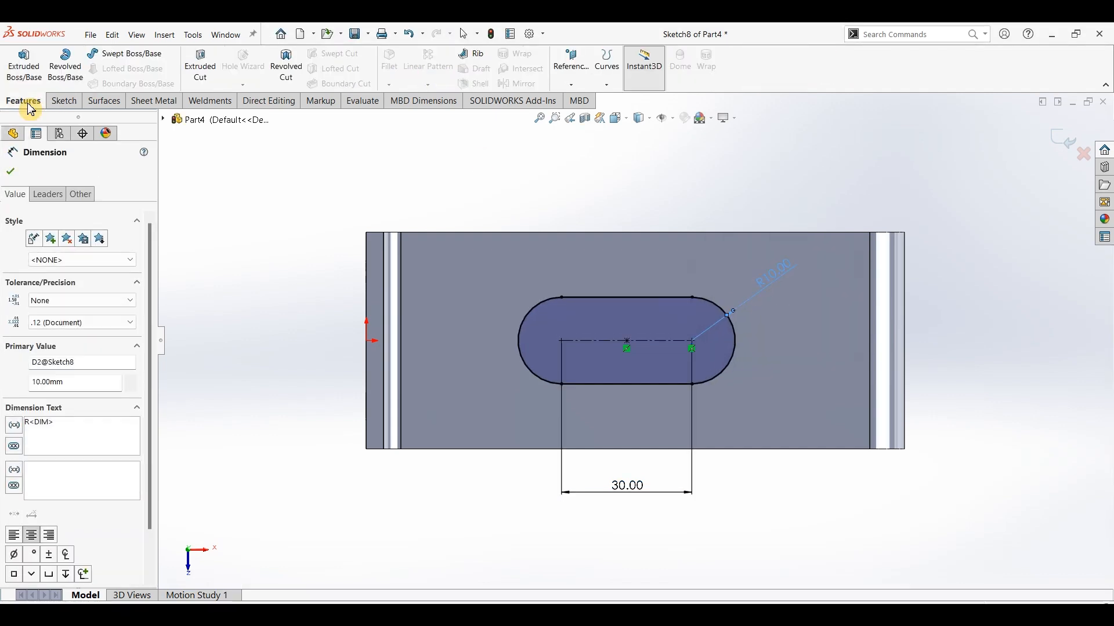
pyautogui.click(200, 64)
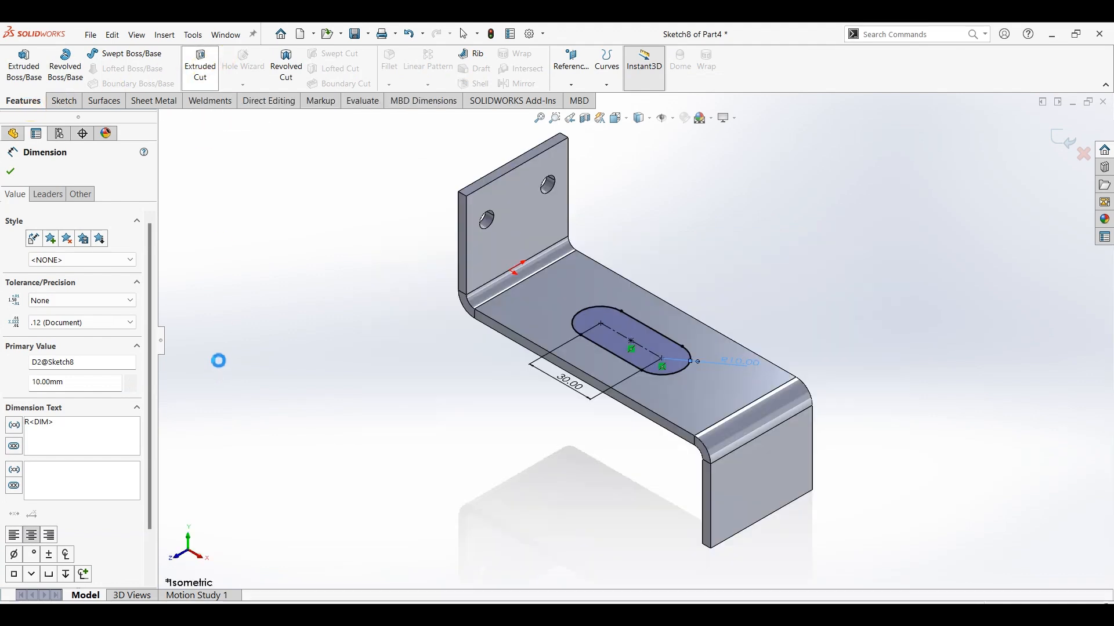
pyautogui.click(107, 260)
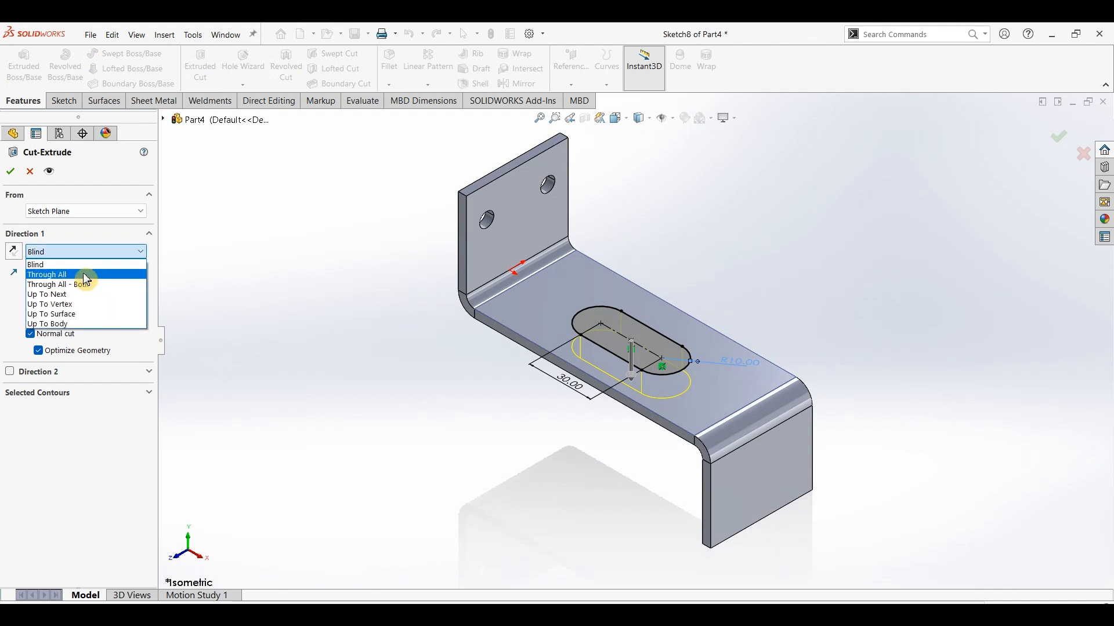
pyautogui.click(81, 273)
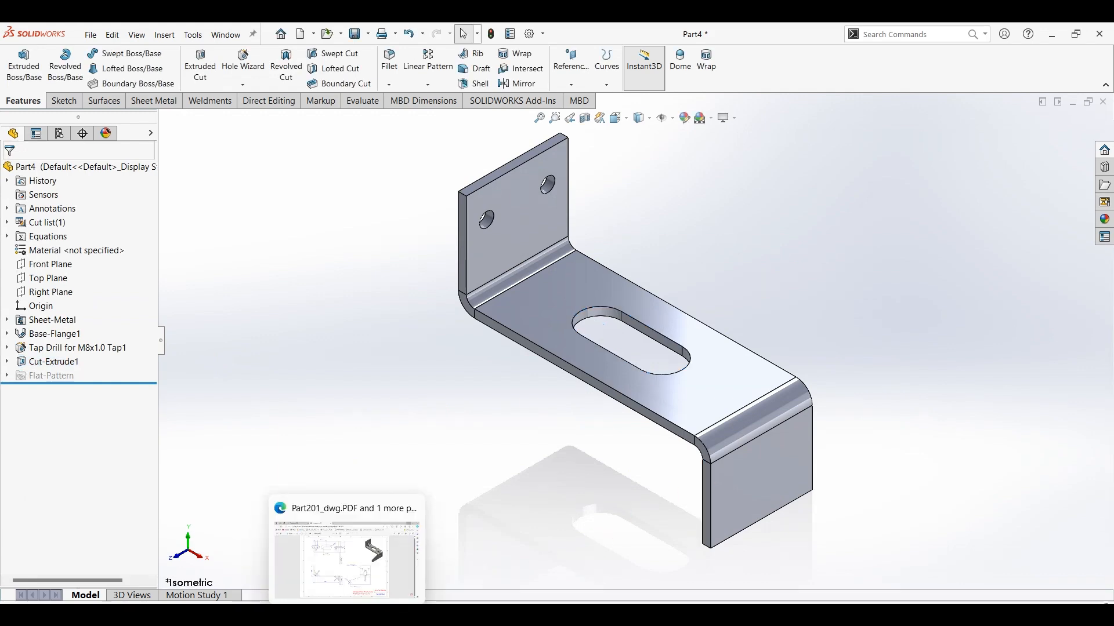
# On the lower flange's outer face, sketch a lug outline: horizontal line about 41 mm, tangent end arc, slanted line about 48 mm to the bend corner.
pyautogui.click(432, 554)
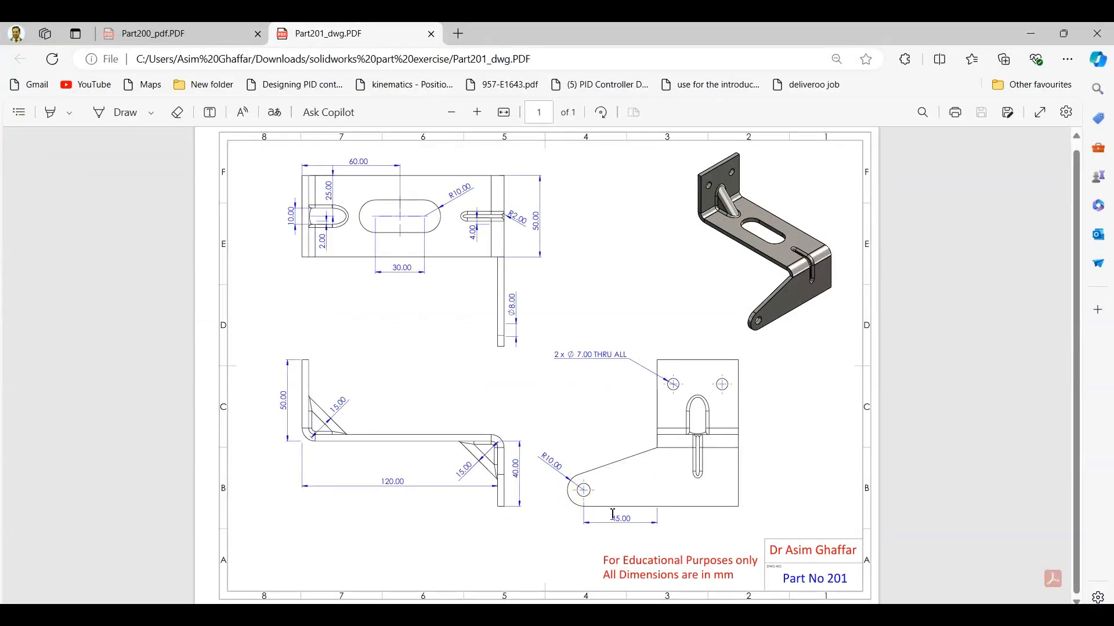
pyautogui.click(1031, 33)
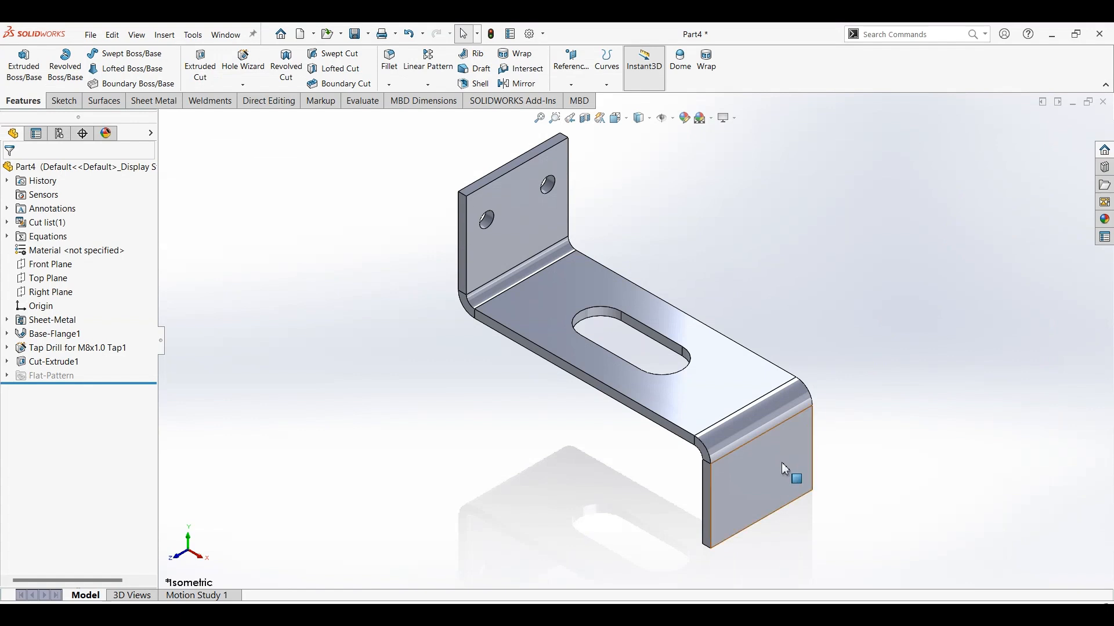
pyautogui.click(785, 472)
pyautogui.click(64, 101)
pyautogui.click(17, 61)
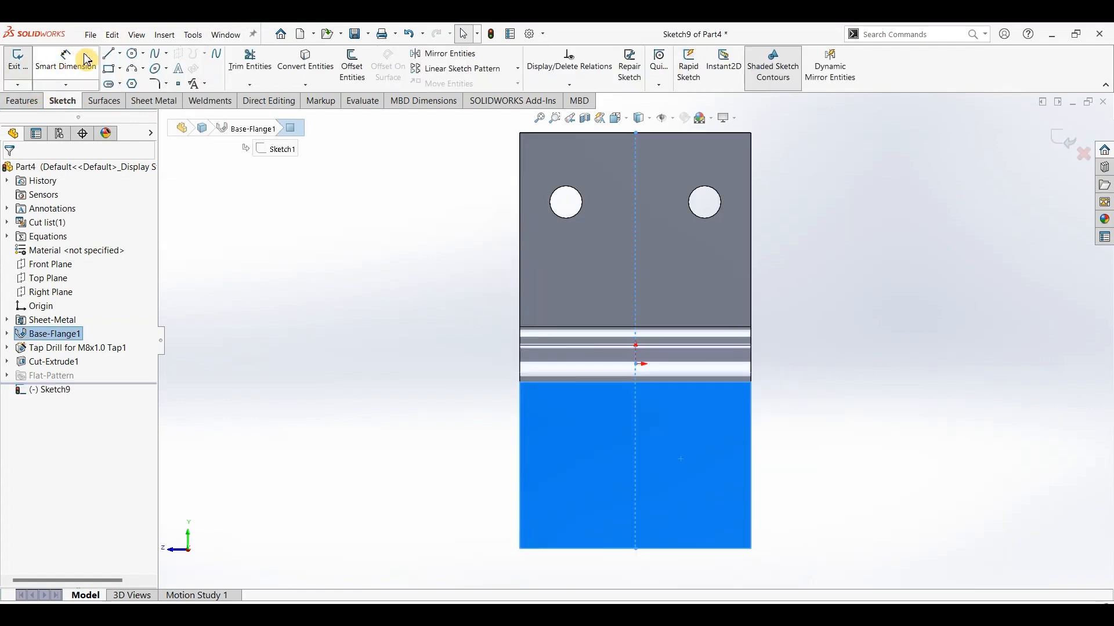
pyautogui.click(111, 55)
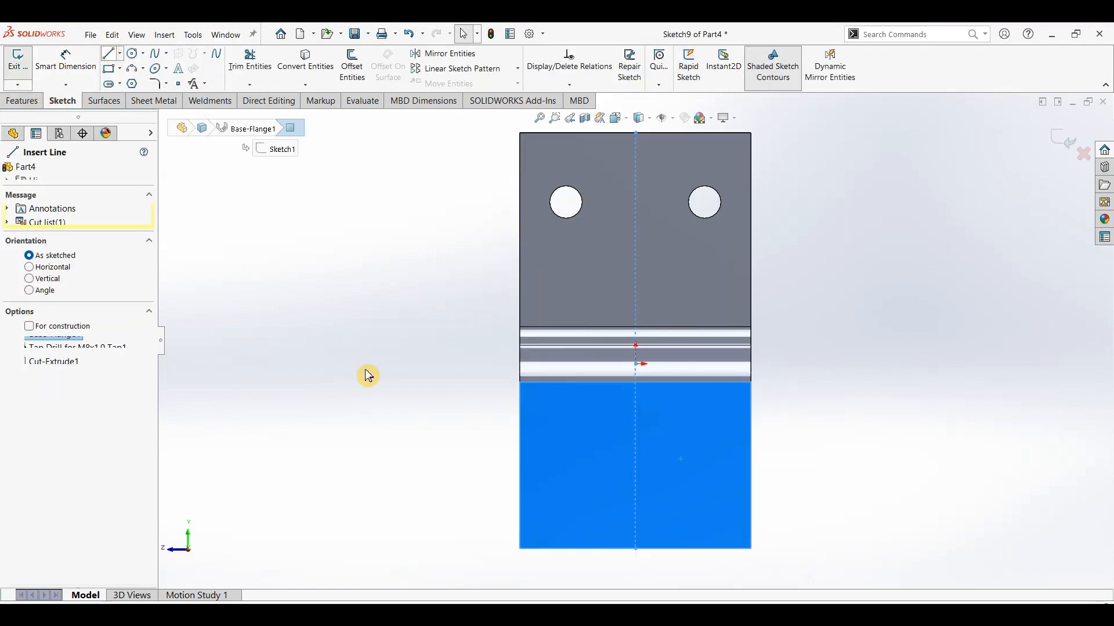
pyautogui.click(519, 549)
pyautogui.click(329, 548)
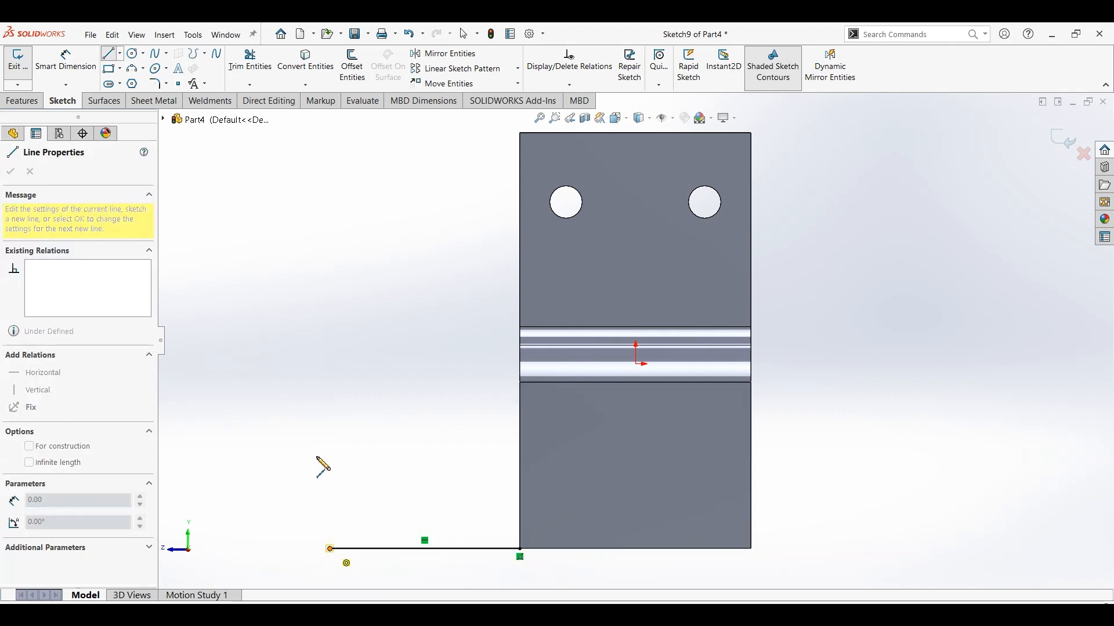
pyautogui.press('a')
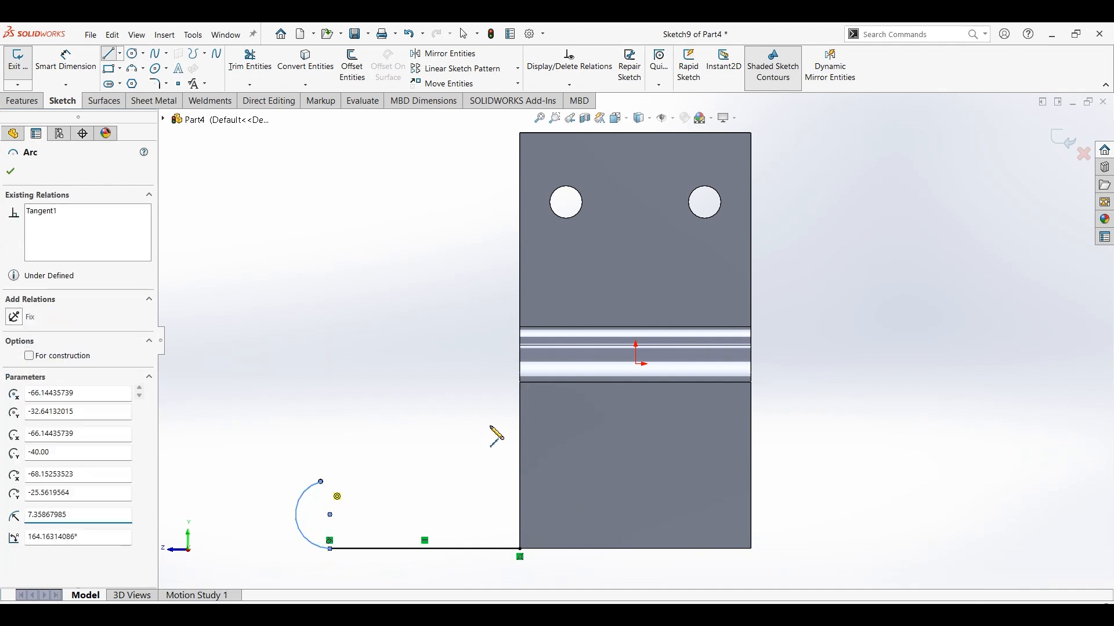
pyautogui.click(520, 383)
# Dimension the horizontal distance from the flange's lower corner to the end arc's centre to 45 mm.
pyautogui.click(78, 80)
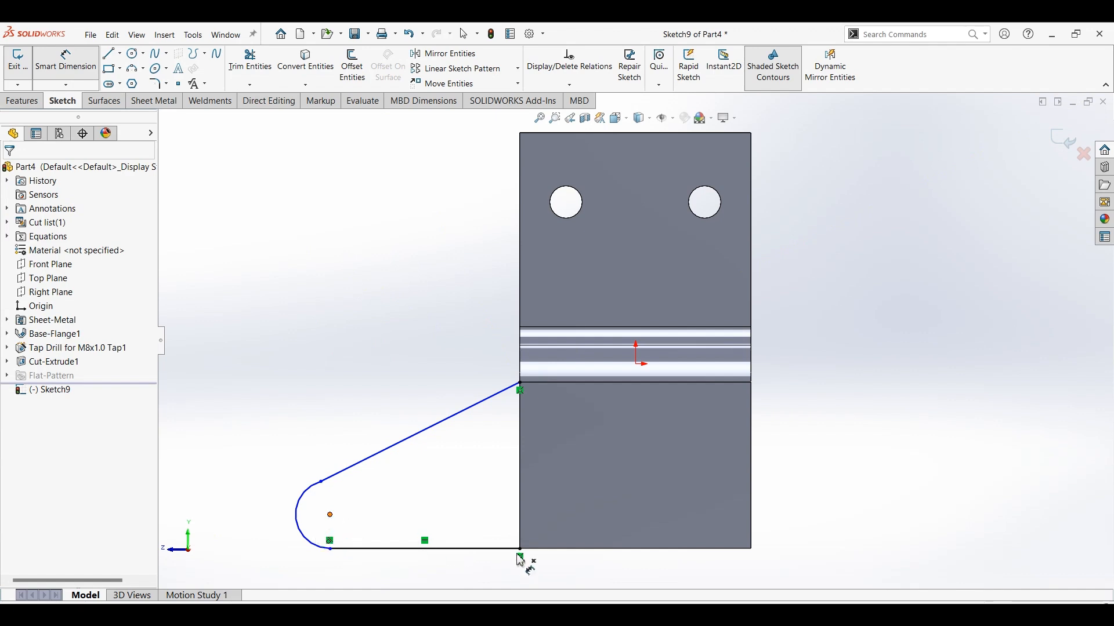
pyautogui.click(520, 551)
pyautogui.click(331, 515)
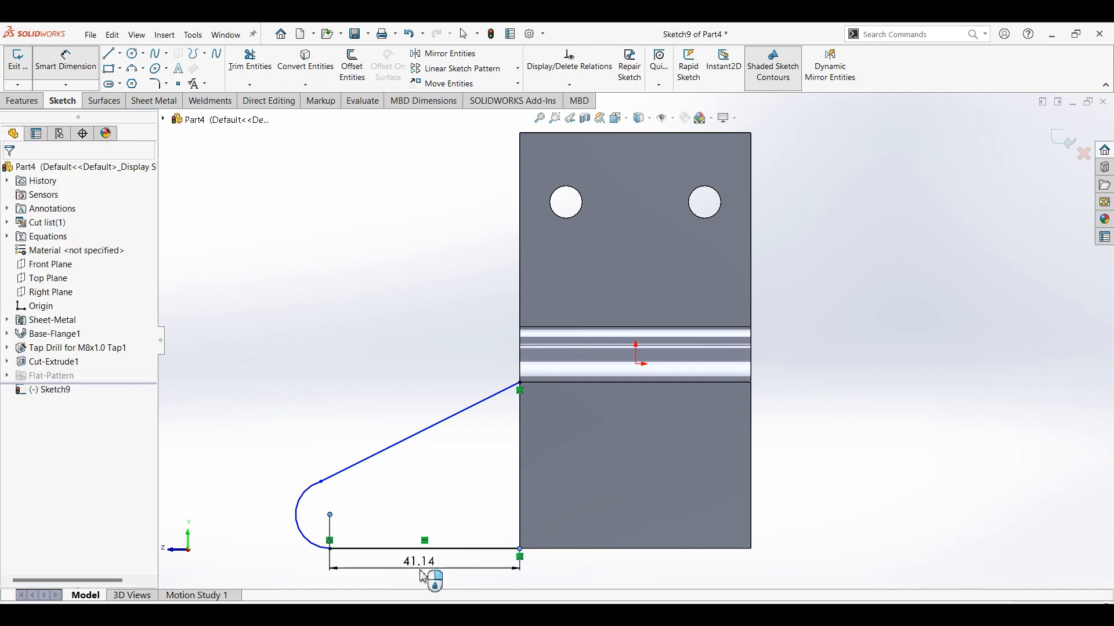
pyautogui.click(423, 577)
pyautogui.write('45')
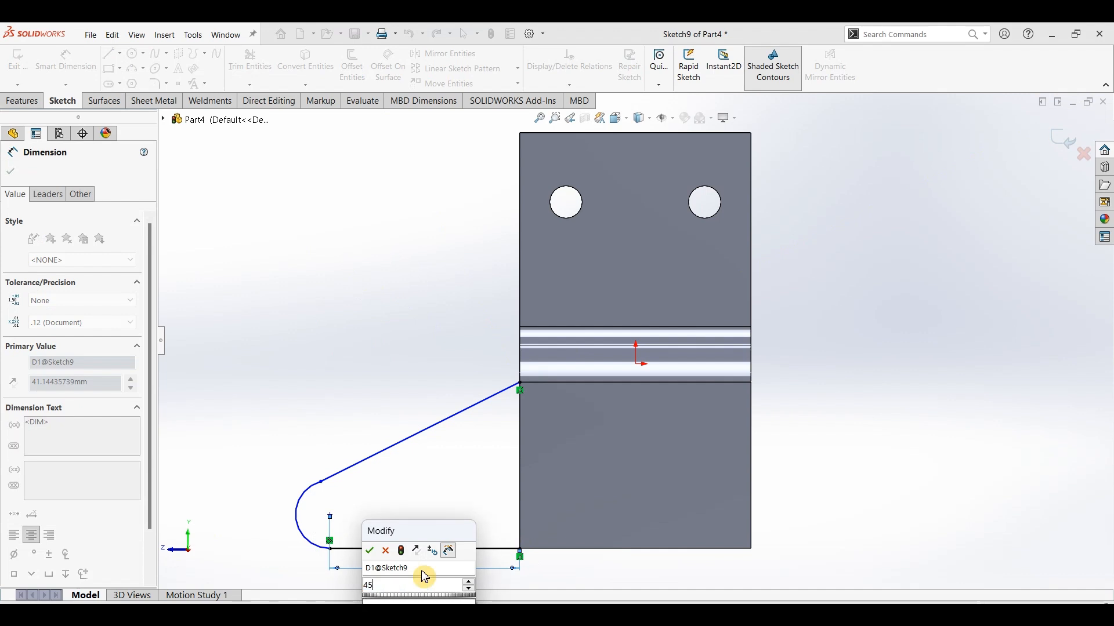
pyautogui.press('Return')
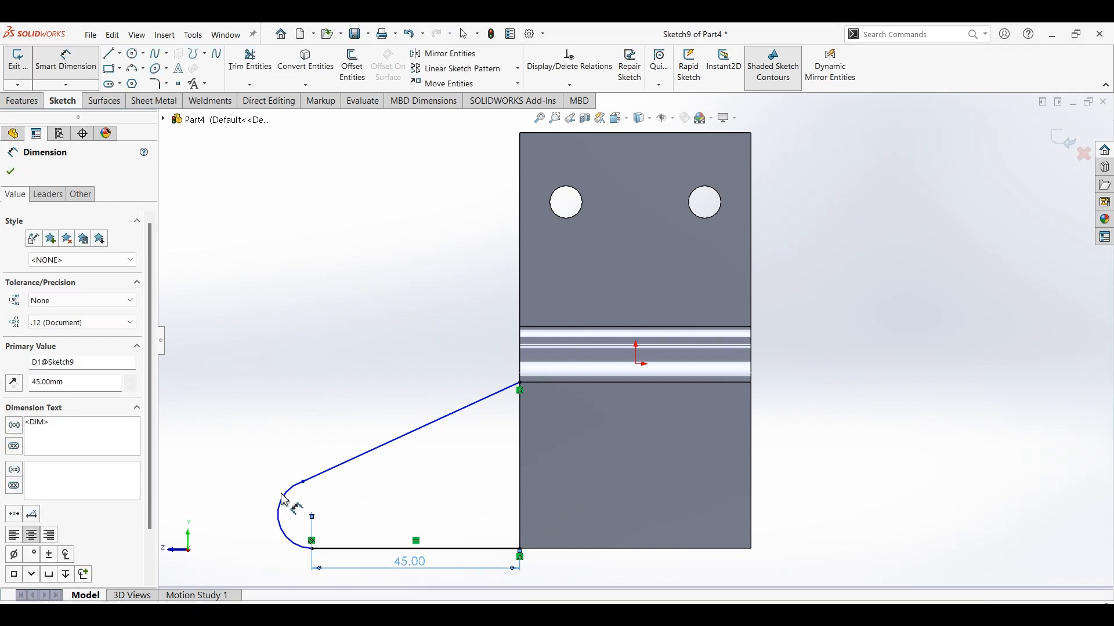
# Dimension the end arc's radius to 10 mm and make the slanted line tangent to the arc.
pyautogui.click(255, 467)
pyautogui.click(255, 467)
pyautogui.write('10')
pyautogui.press('Return')
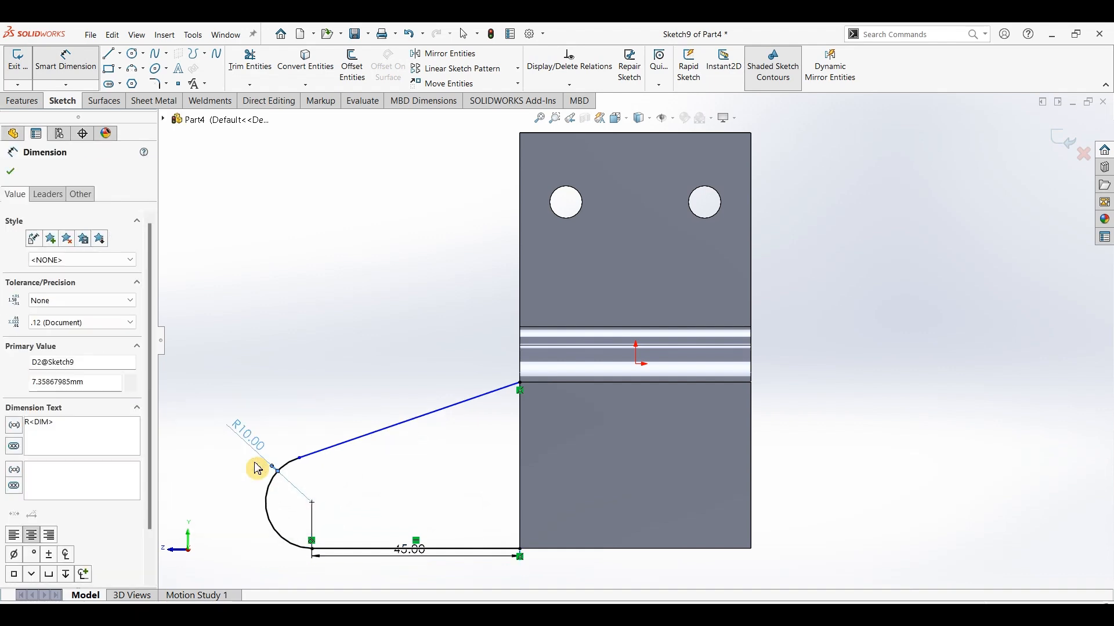
pyautogui.press('Escape')
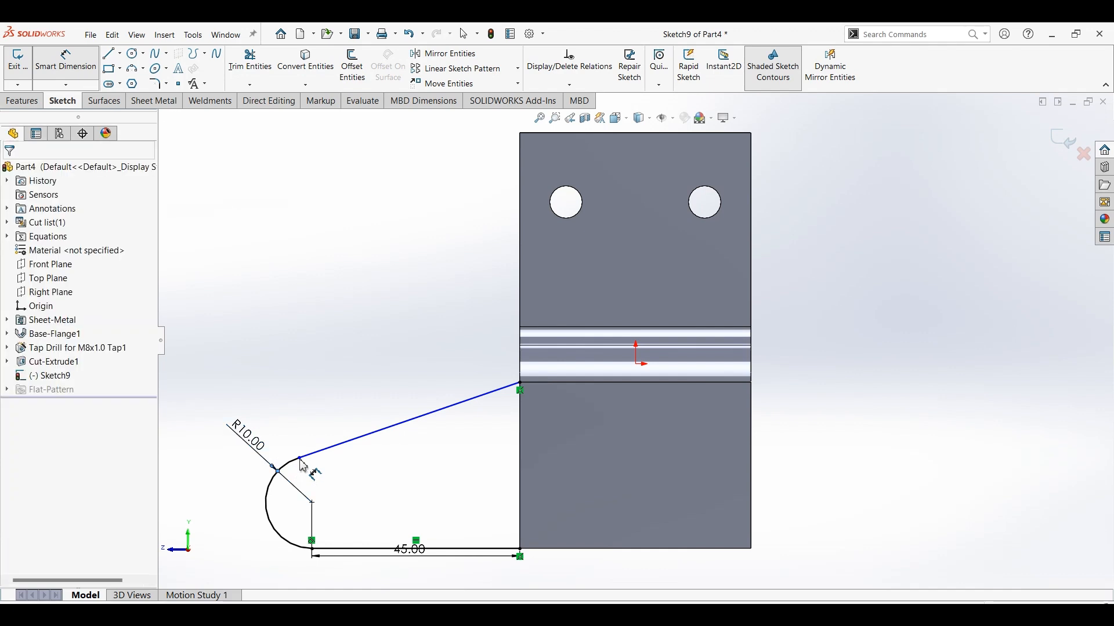
pyautogui.click(300, 459)
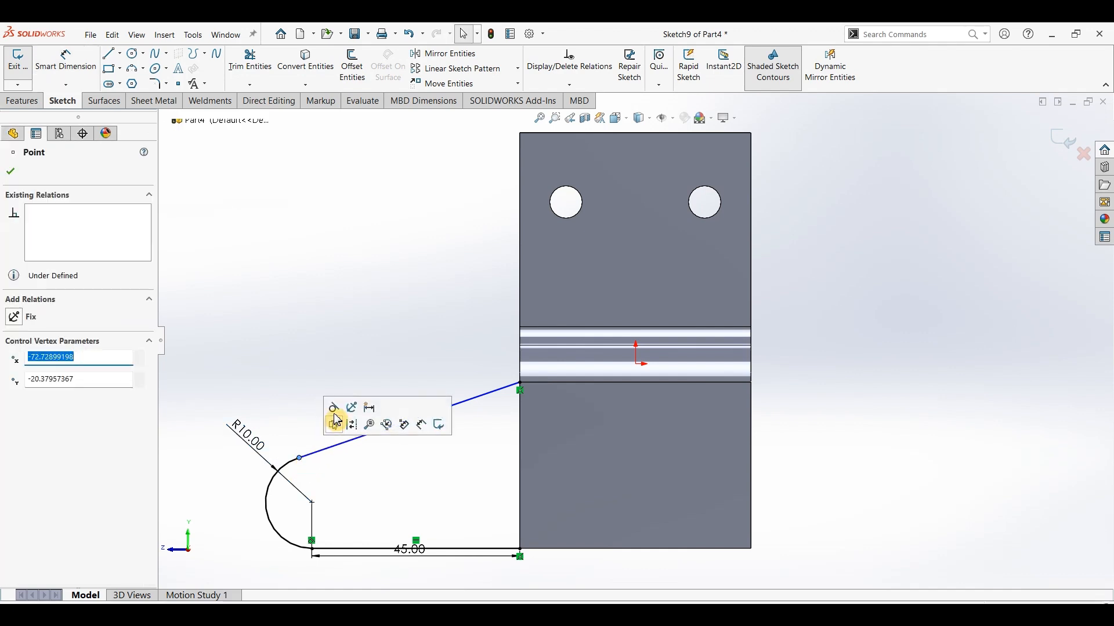
# Sketch a circle centred on the end arc's centre and dimension its diameter to 8 mm.
pyautogui.click(134, 53)
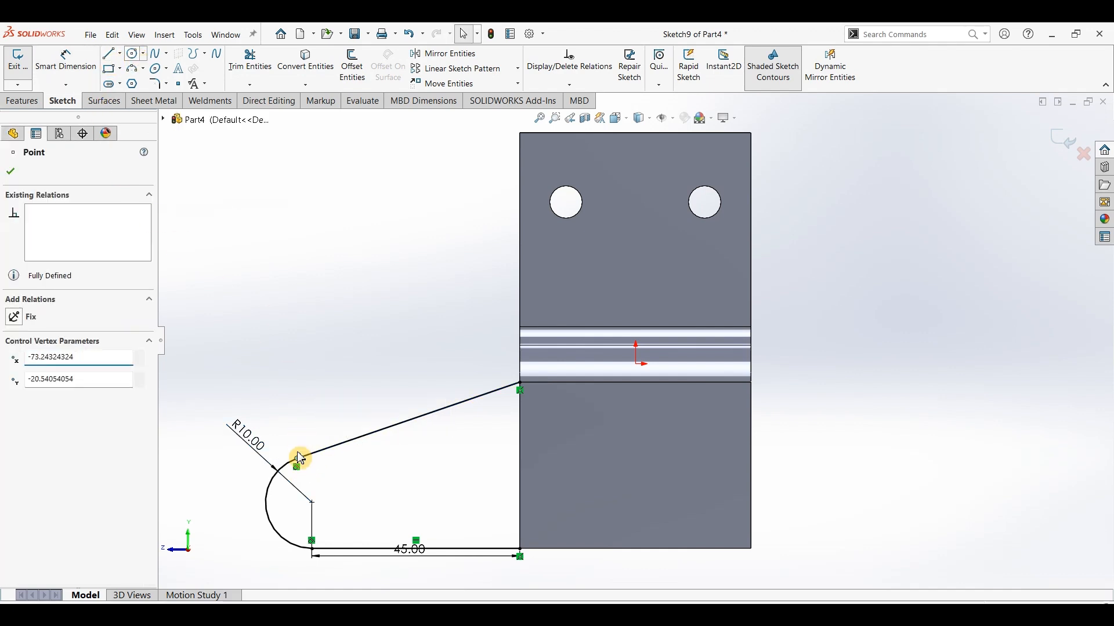
pyautogui.click(312, 502)
pyautogui.click(331, 484)
pyautogui.click(77, 68)
pyautogui.click(334, 486)
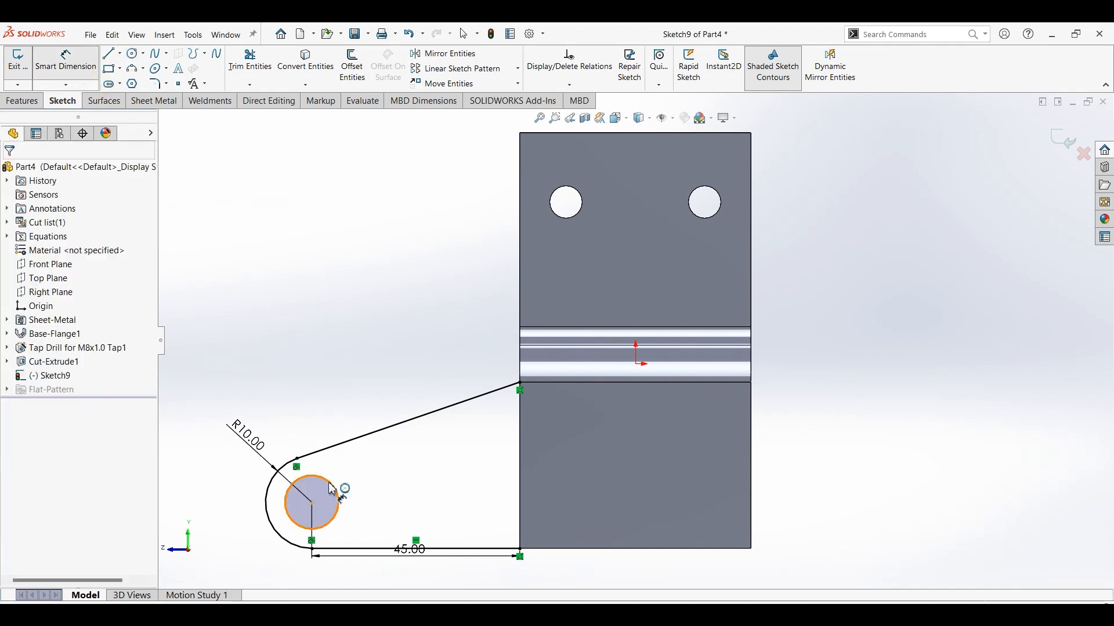
pyautogui.click(329, 364)
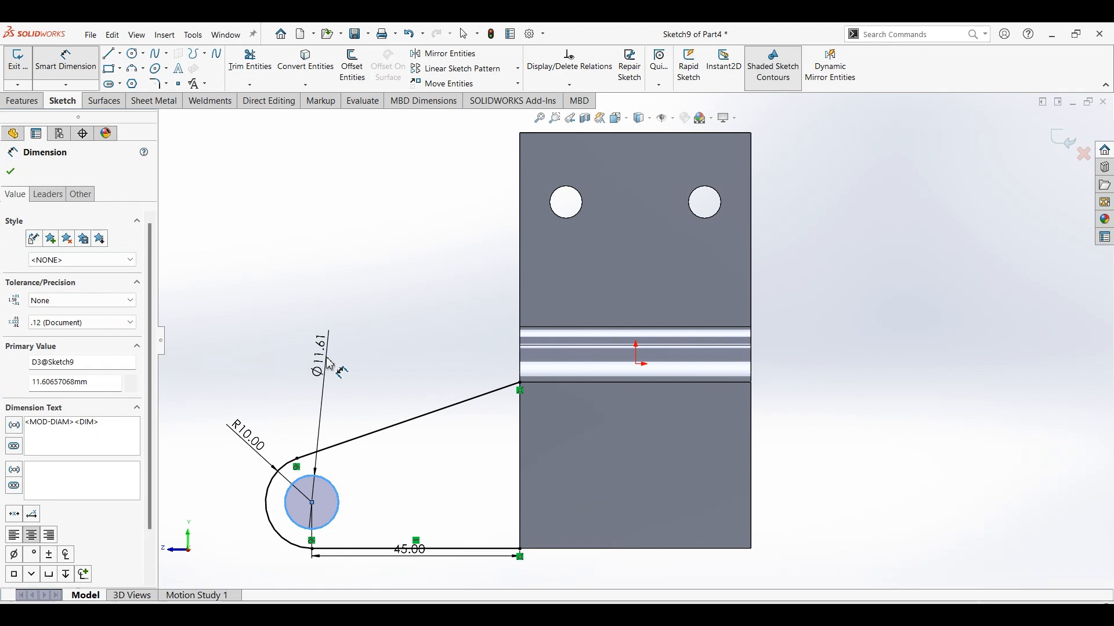
pyautogui.press('Return')
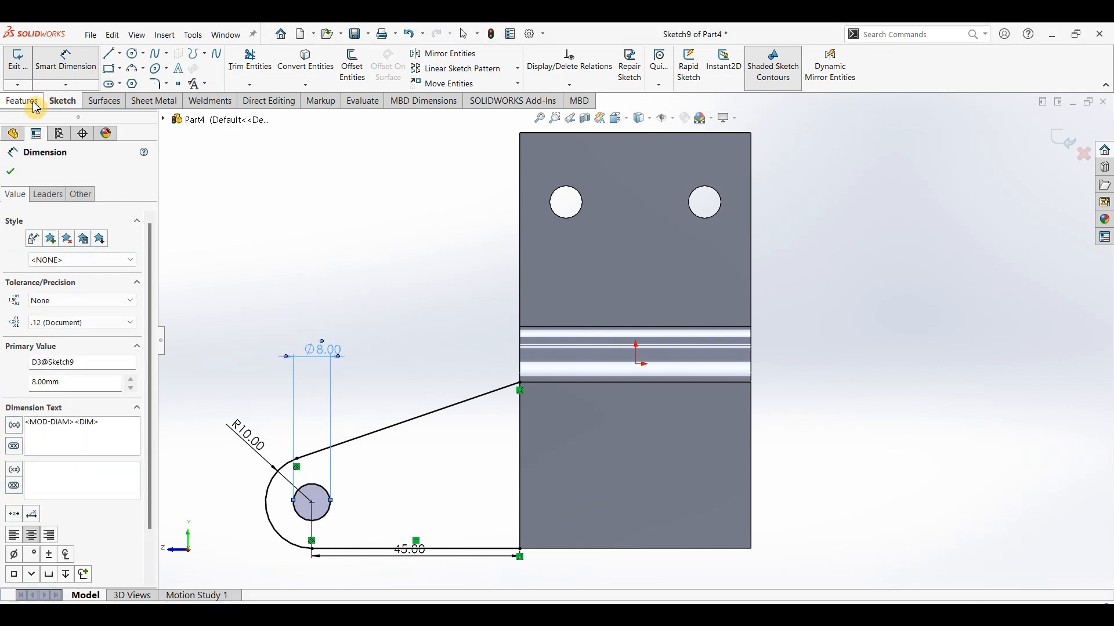
# Extrude the lug region with its hole left open, using Boss-Extrude Up To Surface with the lower flange's inner face as the end.
pyautogui.click(23, 101)
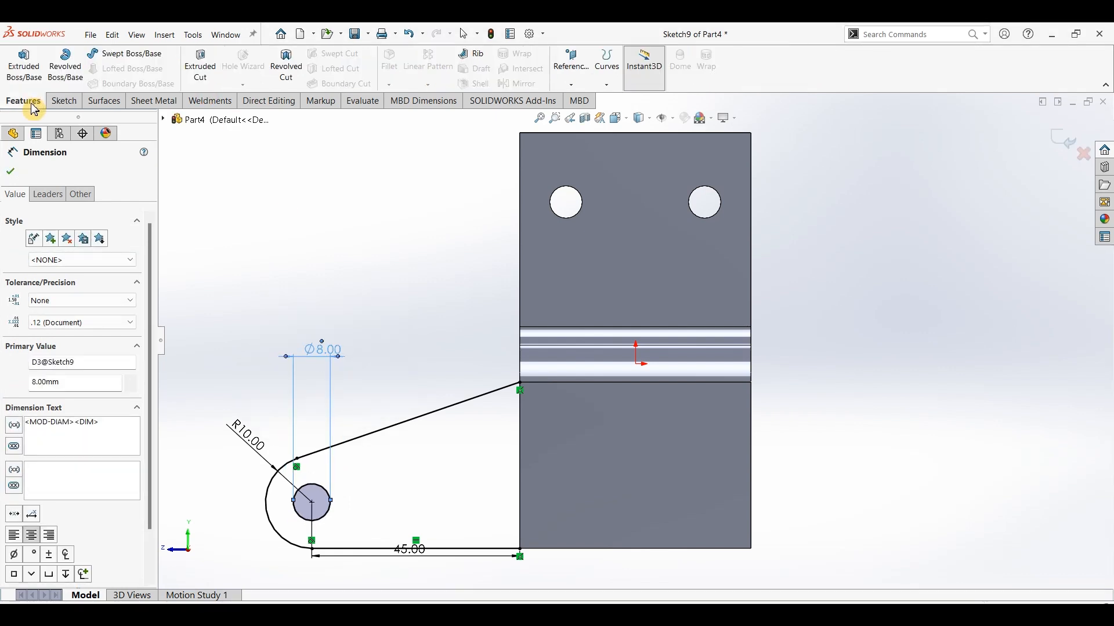
pyautogui.click(23, 64)
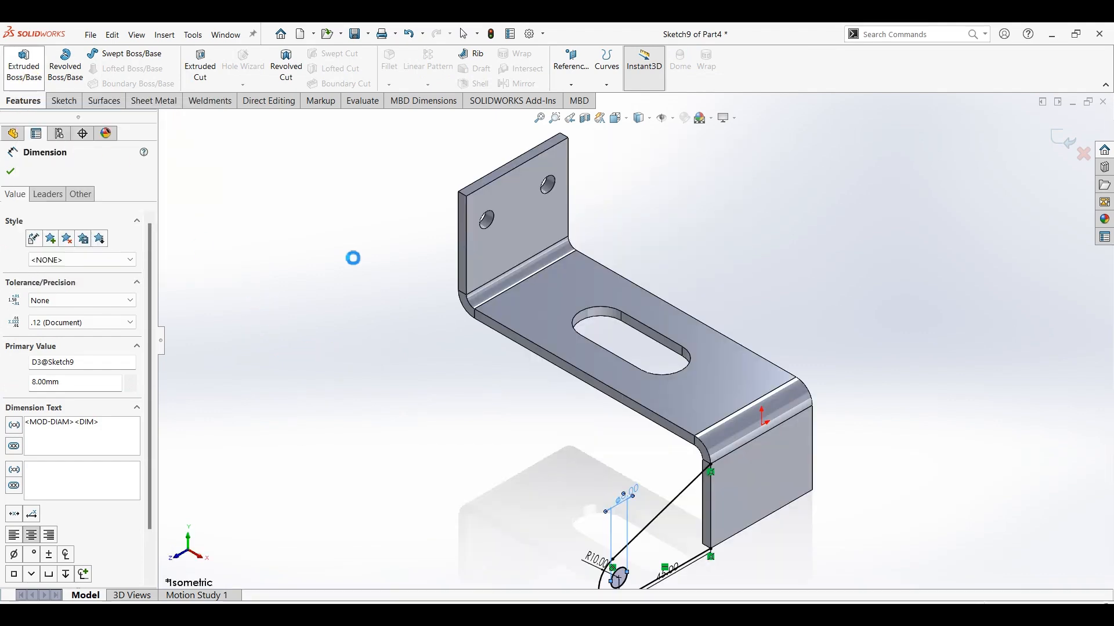
pyautogui.click(685, 531)
pyautogui.click(93, 253)
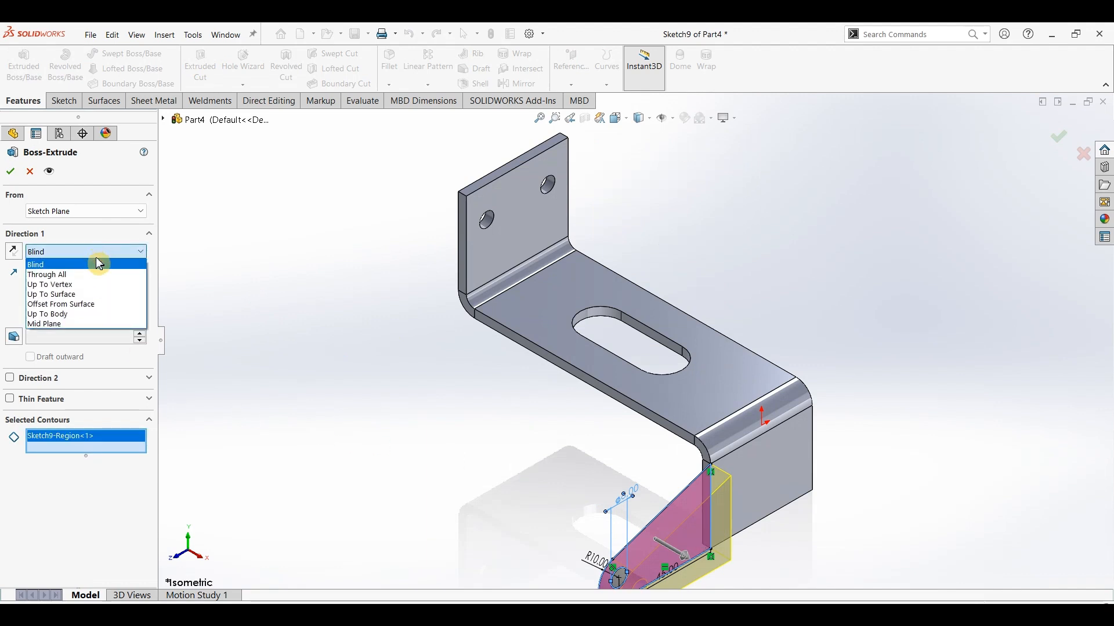
pyautogui.click(81, 297)
pyautogui.moveTo(517, 472); pyautogui.dragTo(577, 494, button='middle')
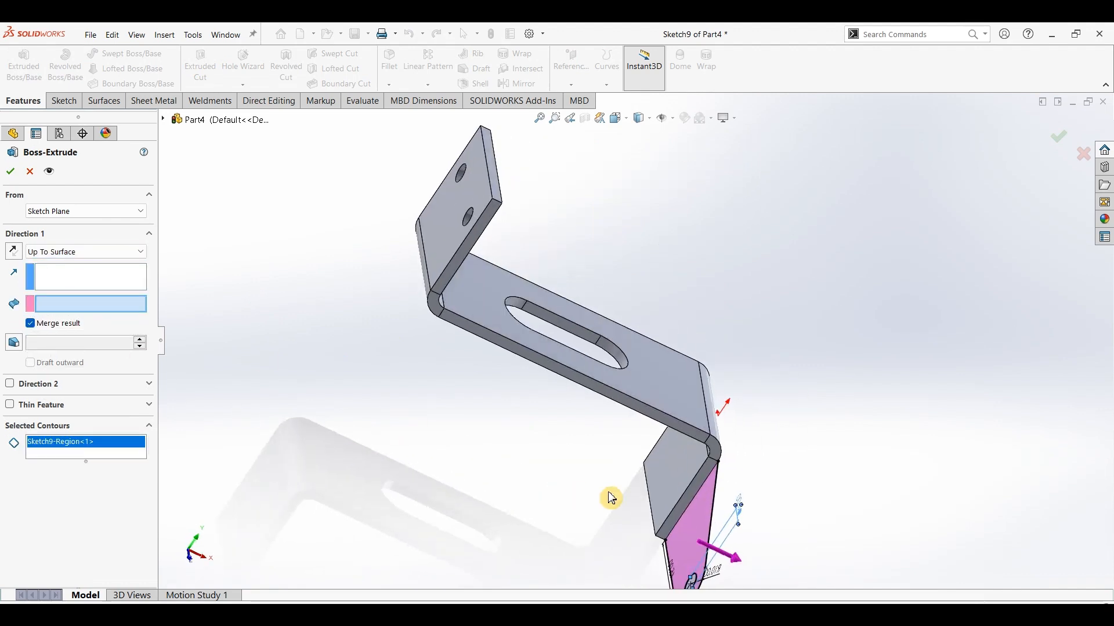
pyautogui.click(687, 481)
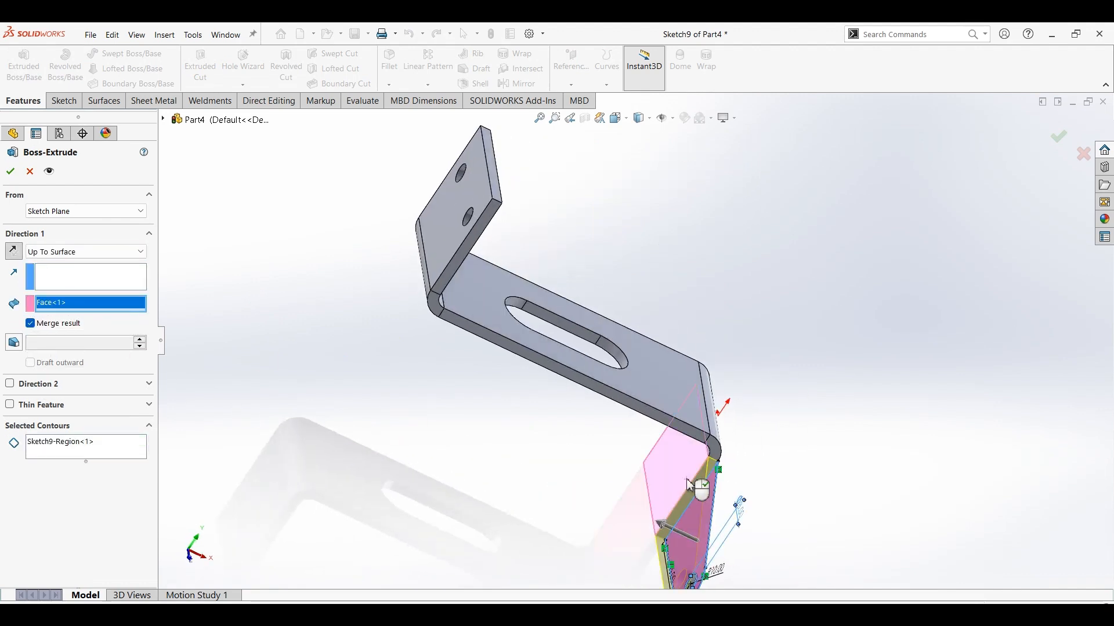
pyautogui.click(17, 175)
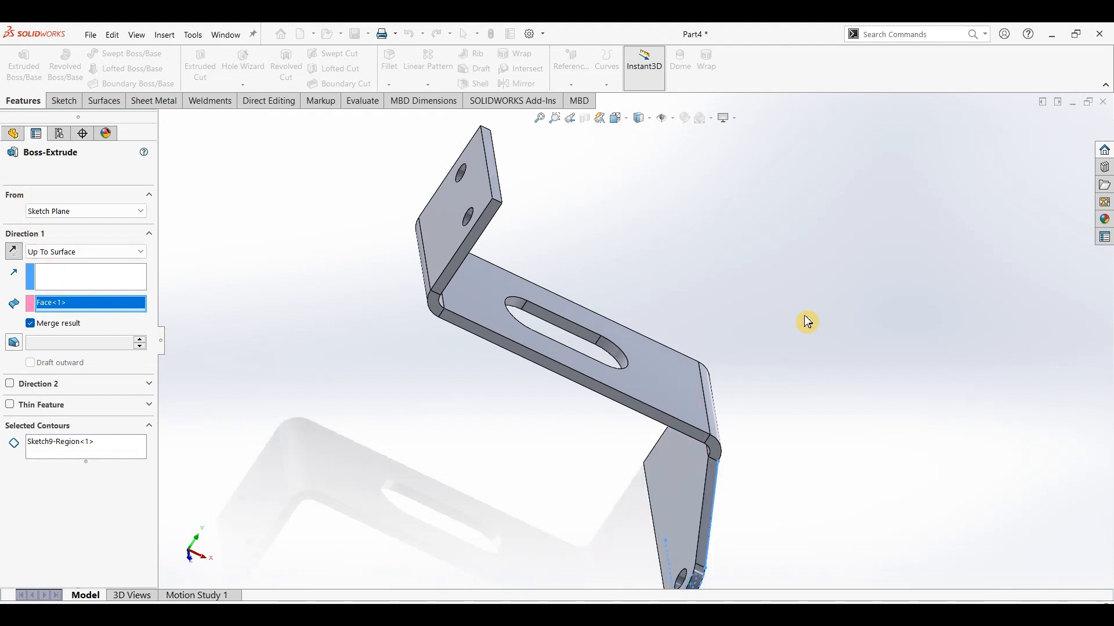
pyautogui.hotkey('ctrl', '7')
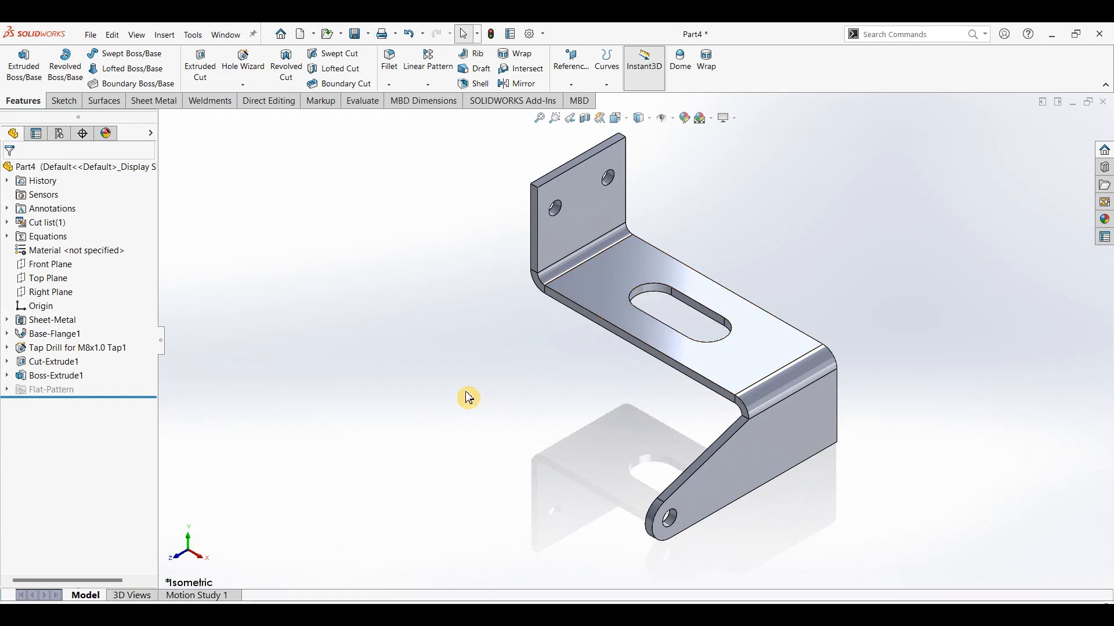
# Start a Sheet Metal Gusset across the bend between the upright flange with two holes and the slotted middle face.
pyautogui.click(163, 105)
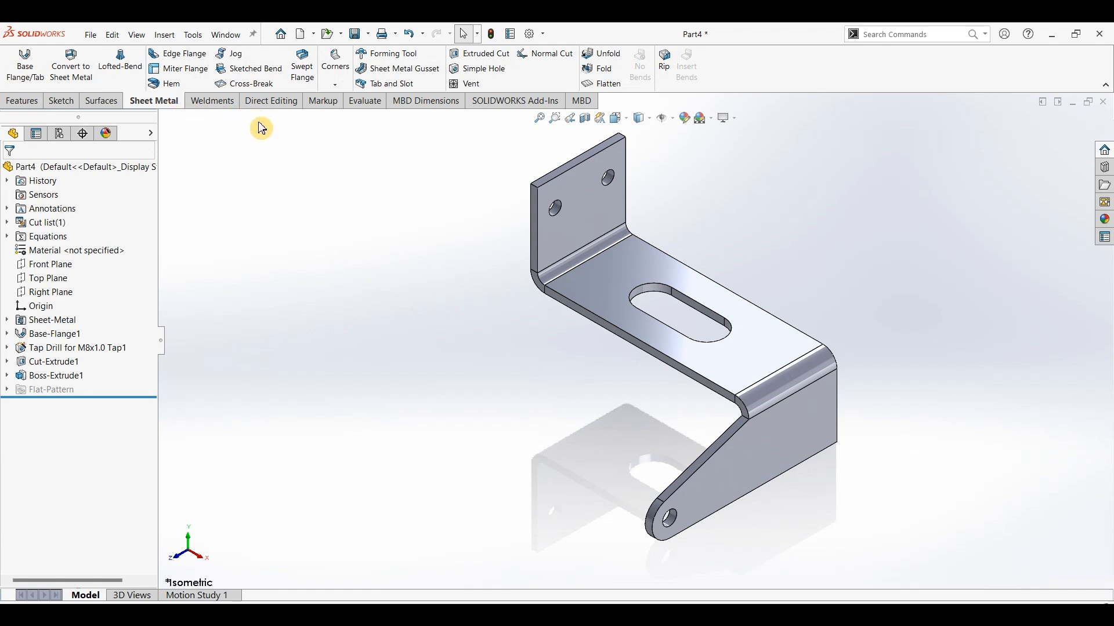
pyautogui.click(405, 71)
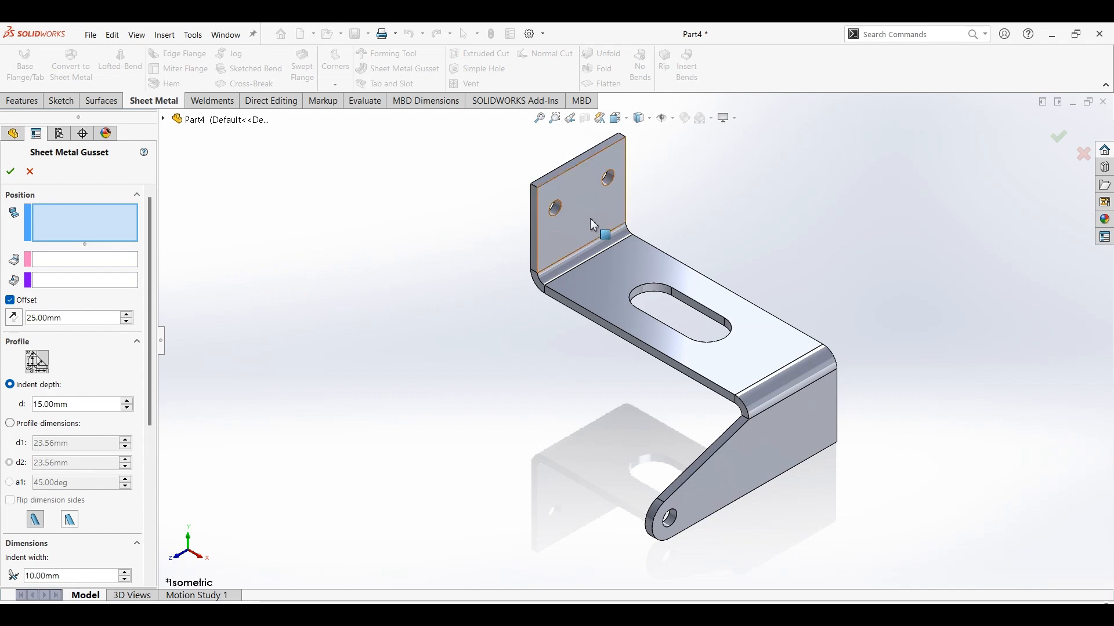
pyautogui.click(601, 235)
pyautogui.click(617, 264)
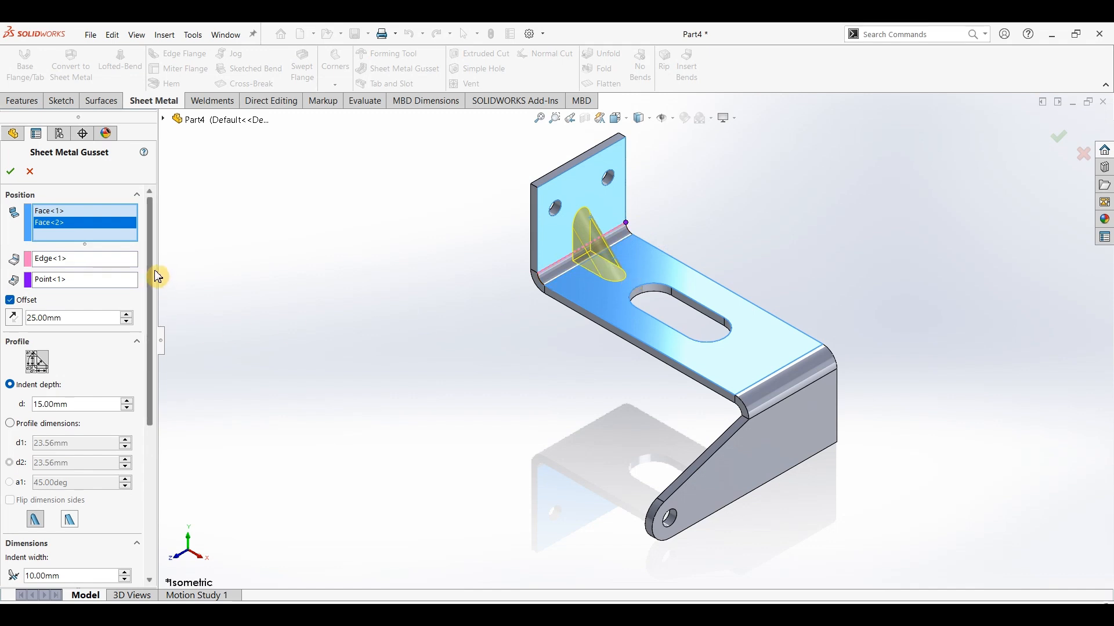
# Set the gusset's indent depth to 15 mm.
pyautogui.scroll(-1, 154, 293)
pyautogui.scroll(-1, 155, 293)
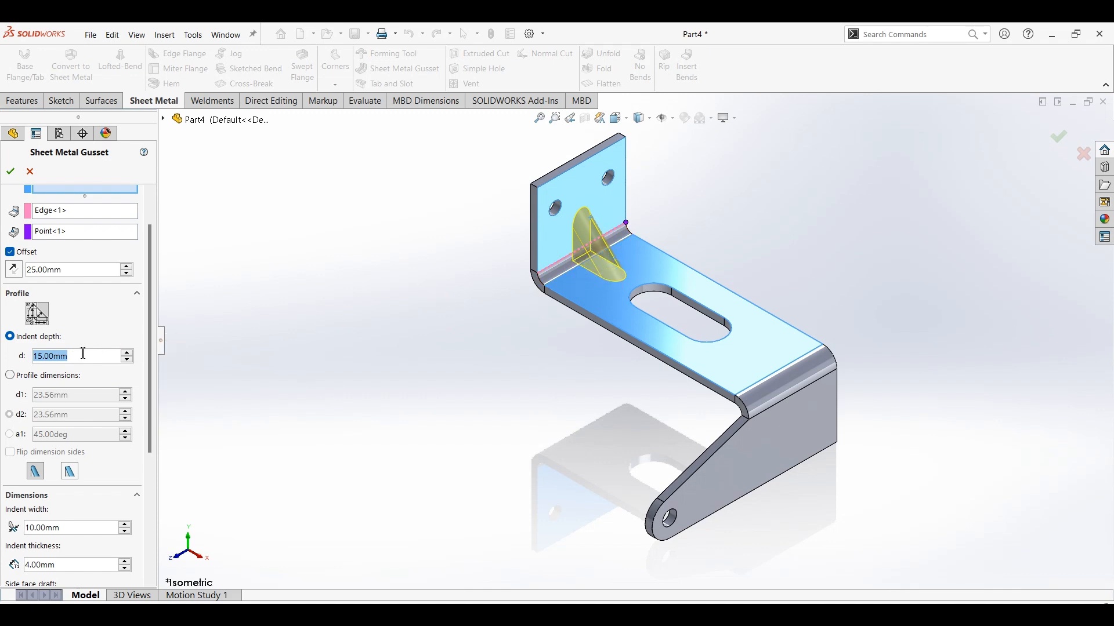
pyautogui.write('10')
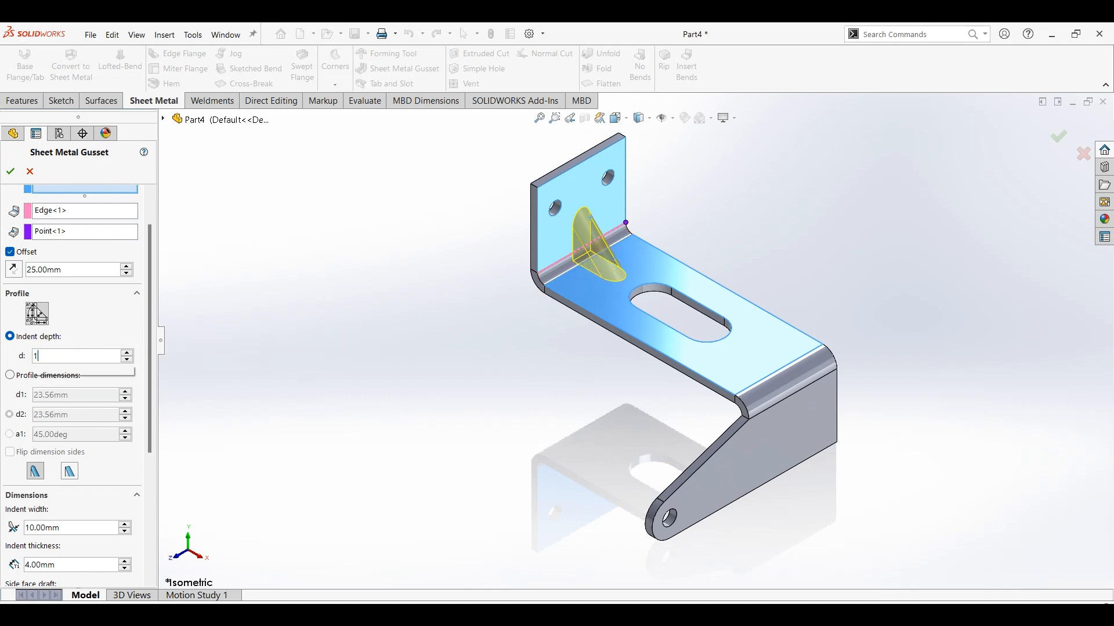
pyautogui.click(93, 358)
pyautogui.write('15')
pyautogui.press('Return')
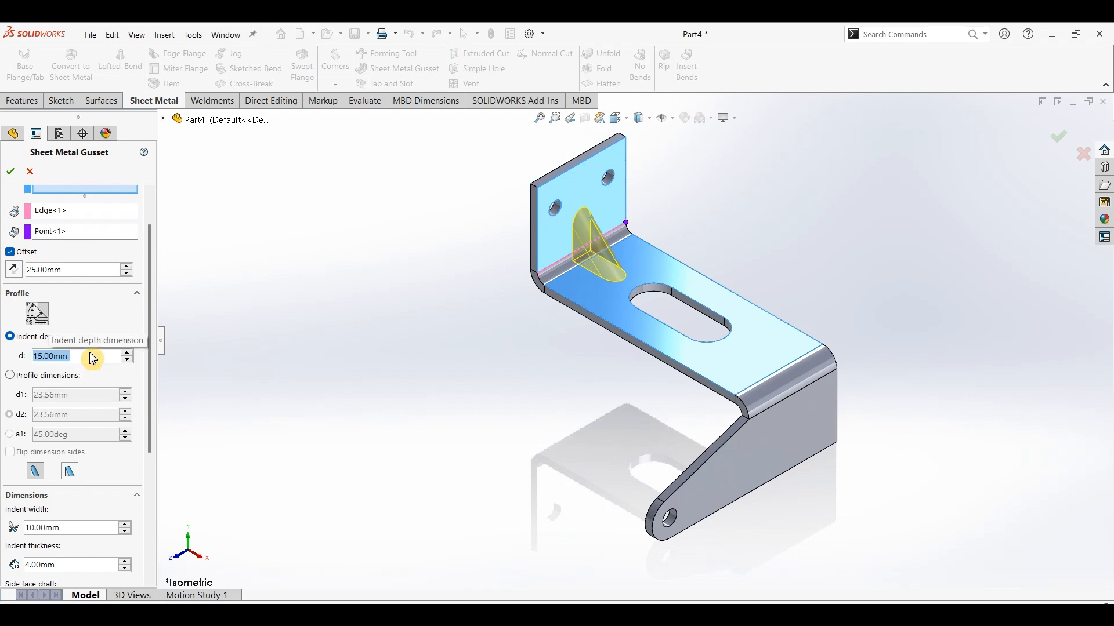
# Try a 20 mm indent width on the gusset and return the width to 10 mm.
pyautogui.moveTo(154, 286); pyautogui.dragTo(154, 371)
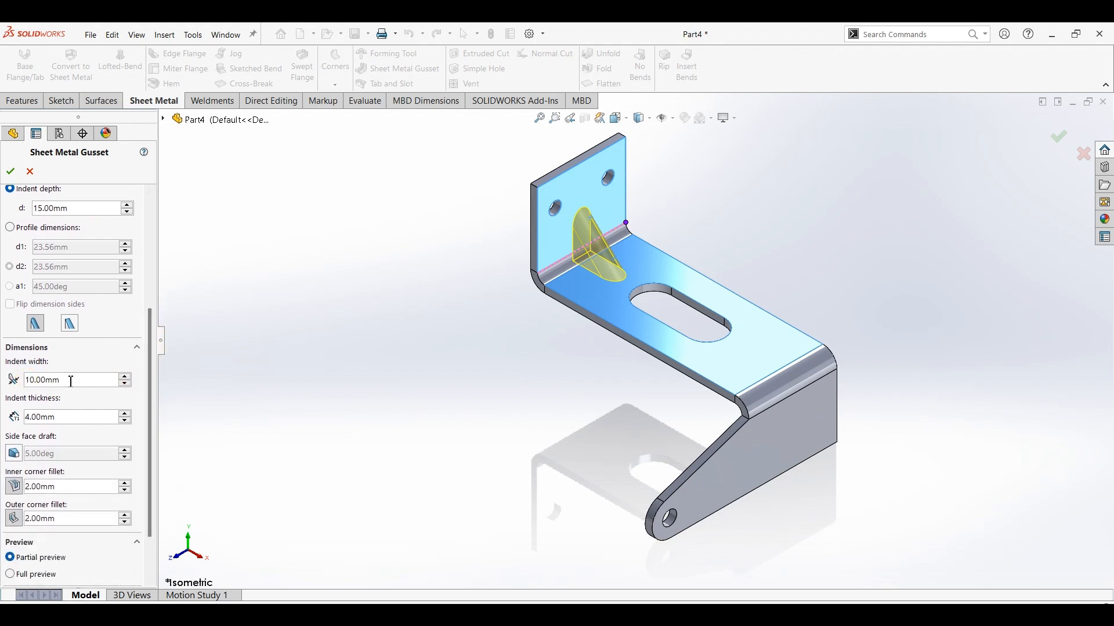
pyautogui.write('20')
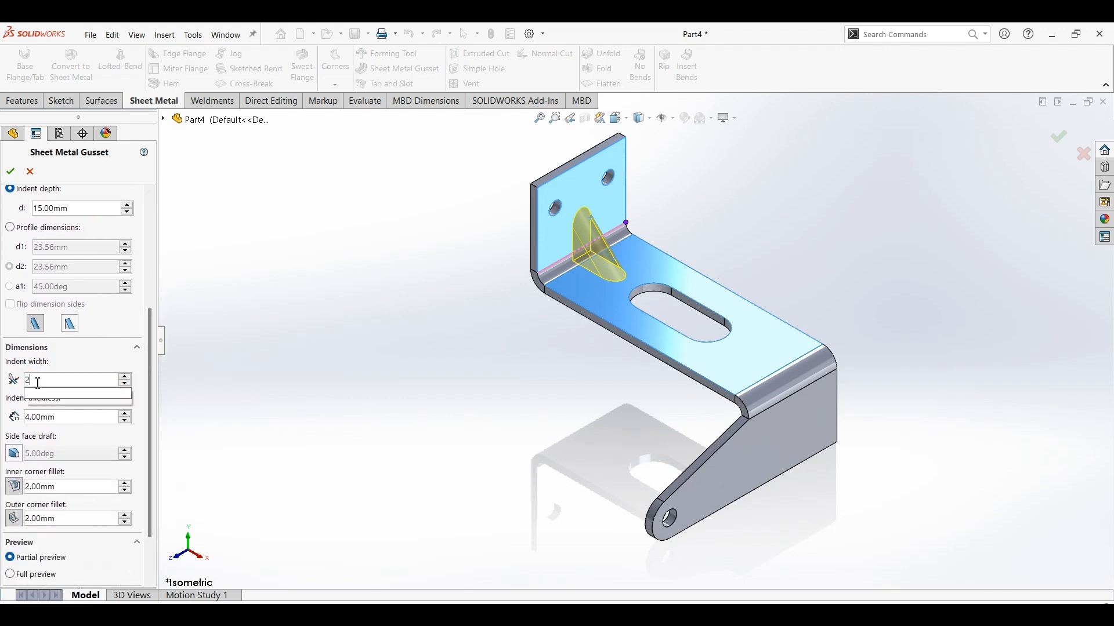
pyautogui.press('Return')
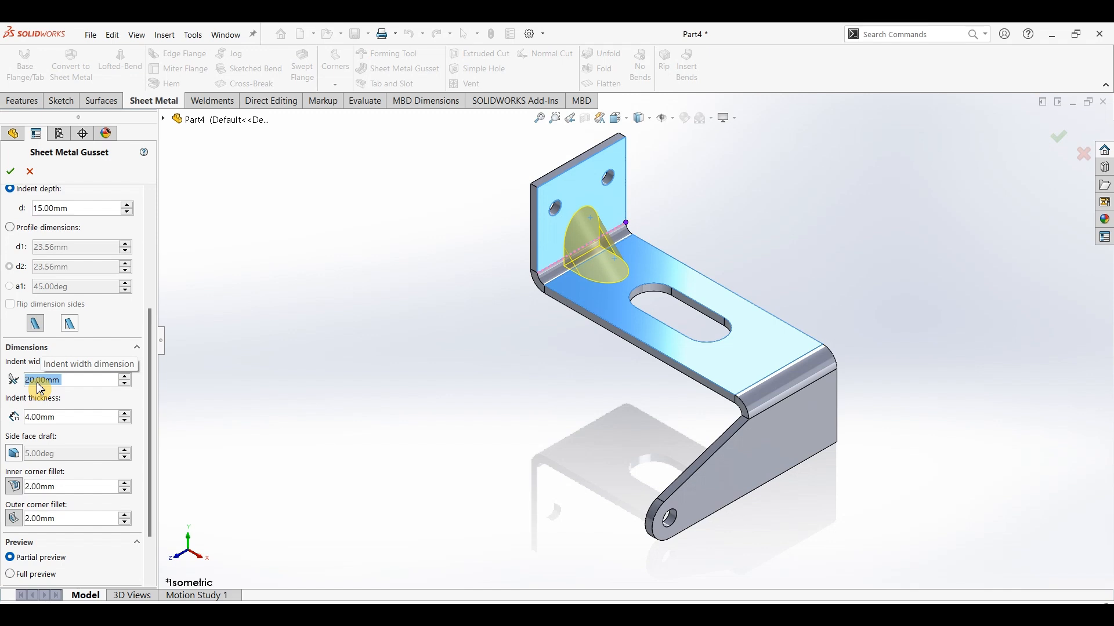
pyautogui.write('10')
pyautogui.press('Return')
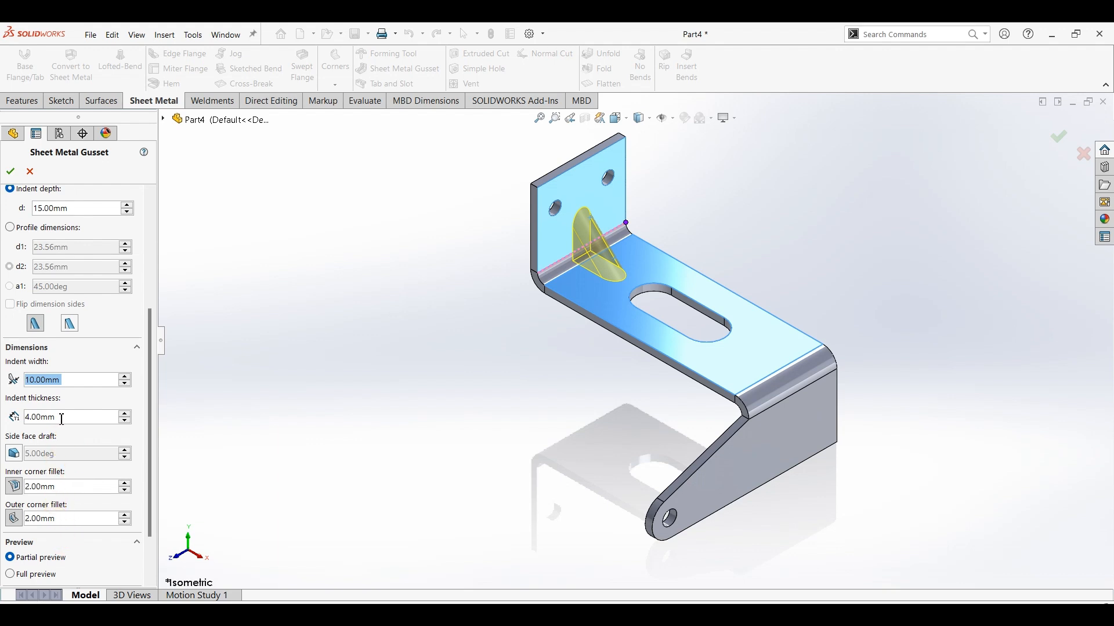
# Try a 2 mm indent thickness on the gusset and return the thickness to 4 mm.
pyautogui.moveTo(62, 419); pyautogui.dragTo(41, 421)
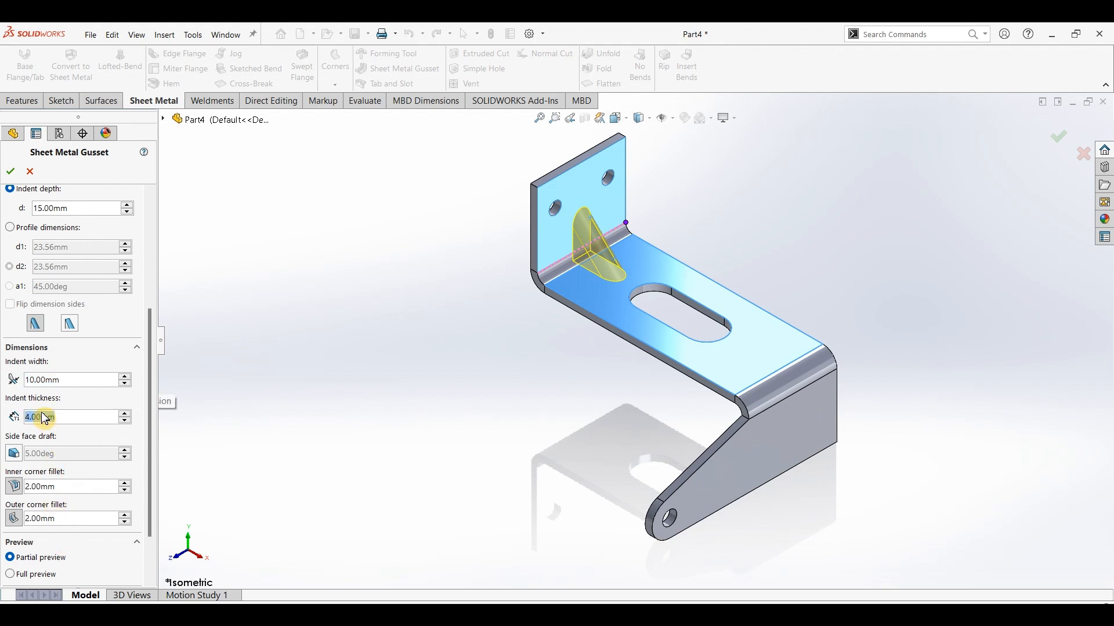
pyautogui.write('2')
pyautogui.press('Return')
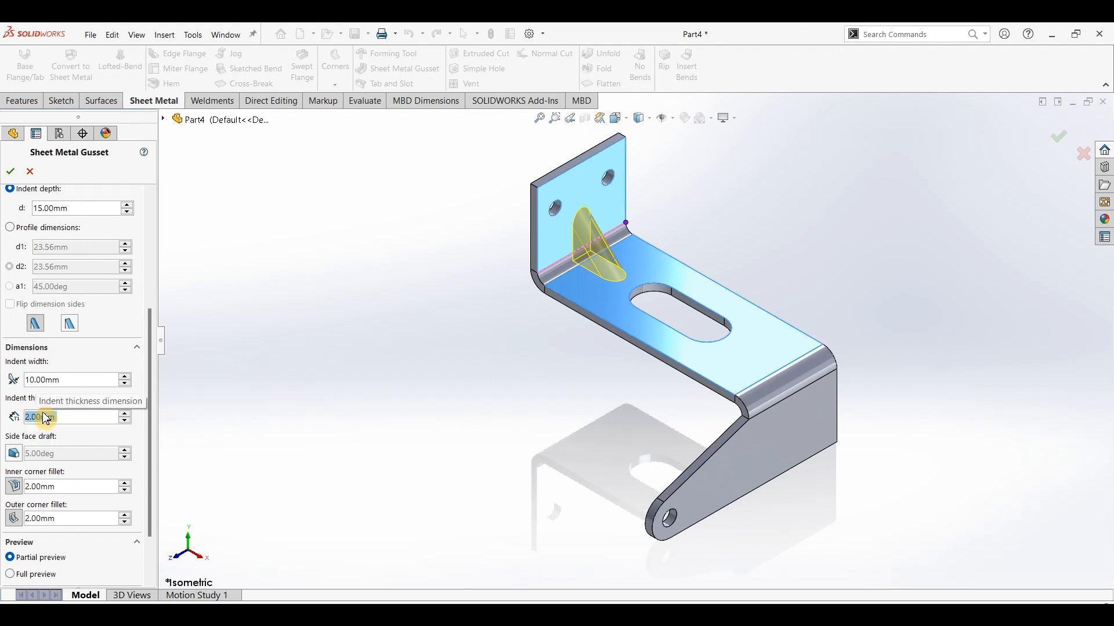
pyautogui.moveTo(473, 286); pyautogui.dragTo(599, 248, button='middle')
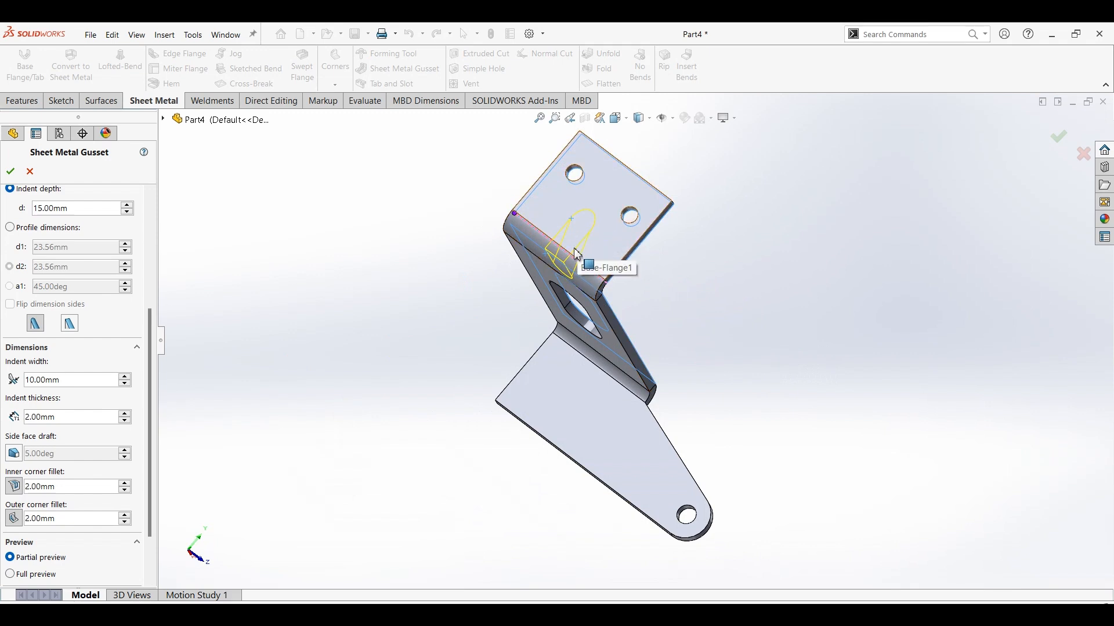
pyautogui.click(50, 418)
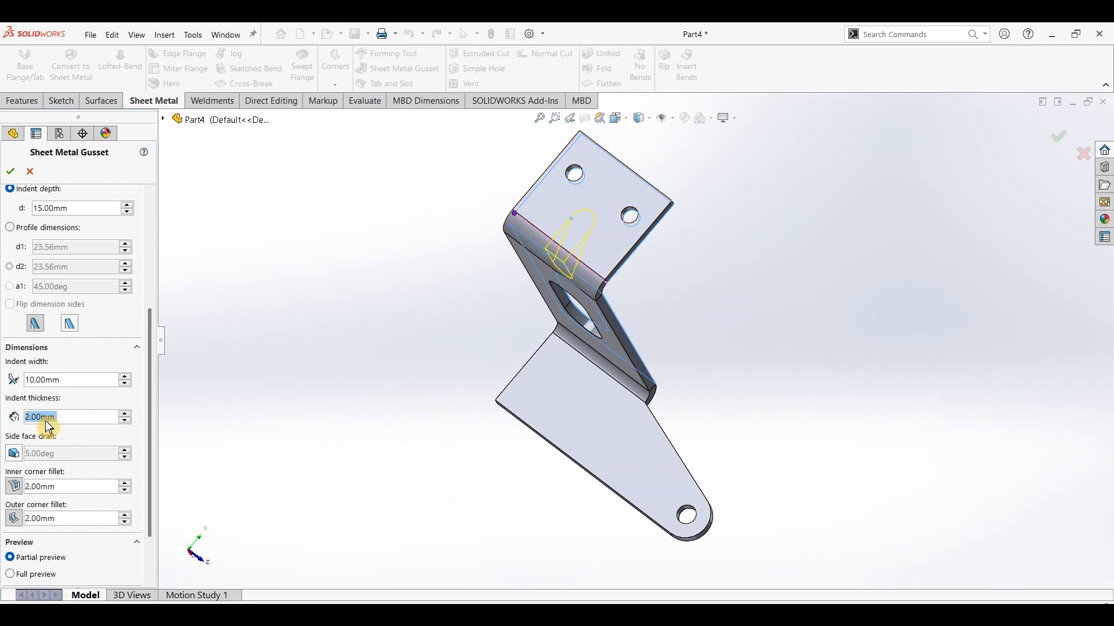
pyautogui.write('4')
pyautogui.press('Return')
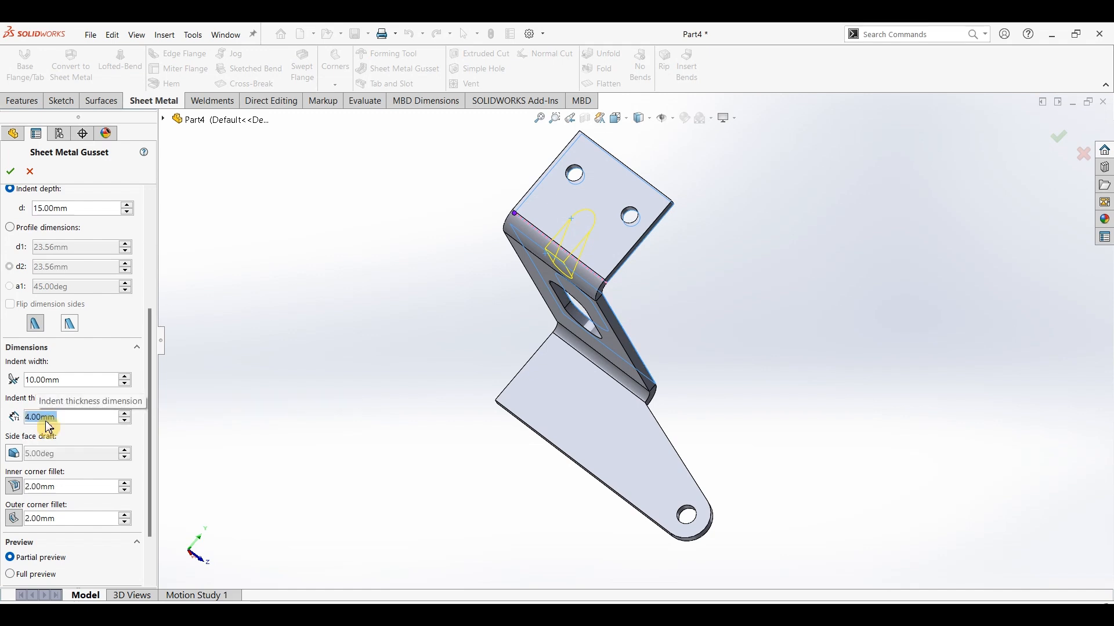
# Create the gusset across the bend below the two-hole flange and inspect its indent from the back.
pyautogui.click(19, 176)
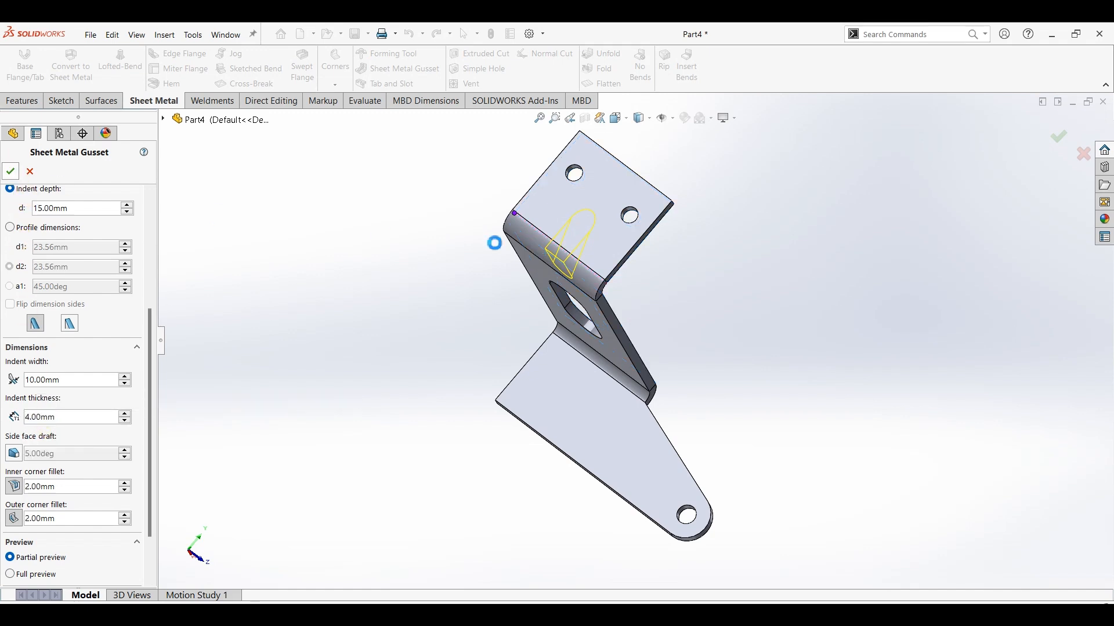
pyautogui.moveTo(706, 283); pyautogui.dragTo(595, 297, button='middle')
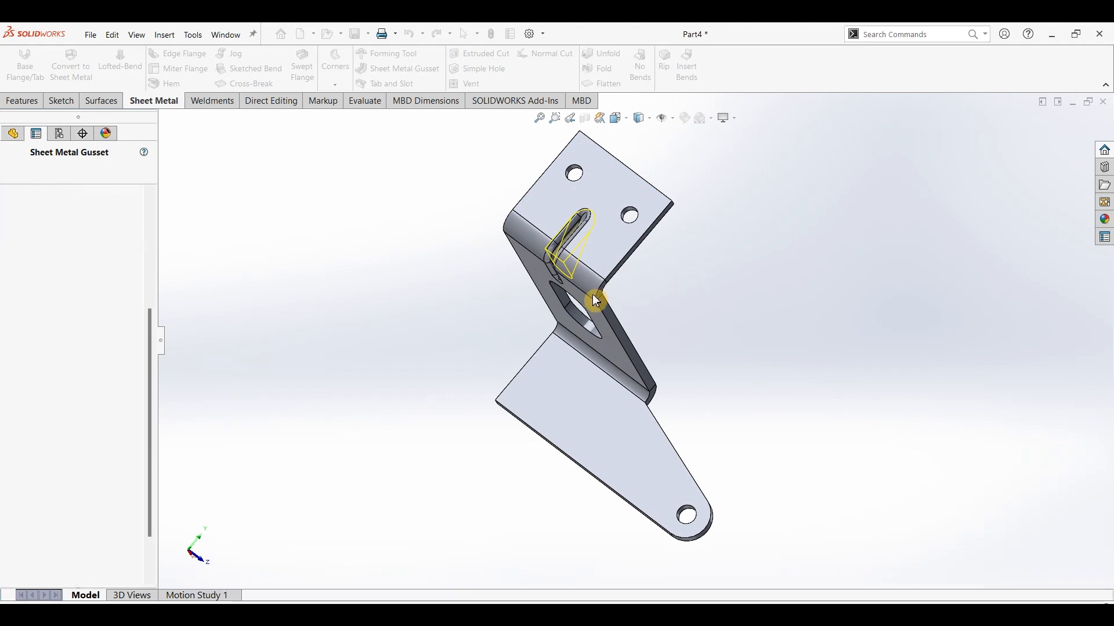
pyautogui.moveTo(439, 317); pyautogui.dragTo(577, 348, button='middle')
pyautogui.scroll(-5, 634, 268)
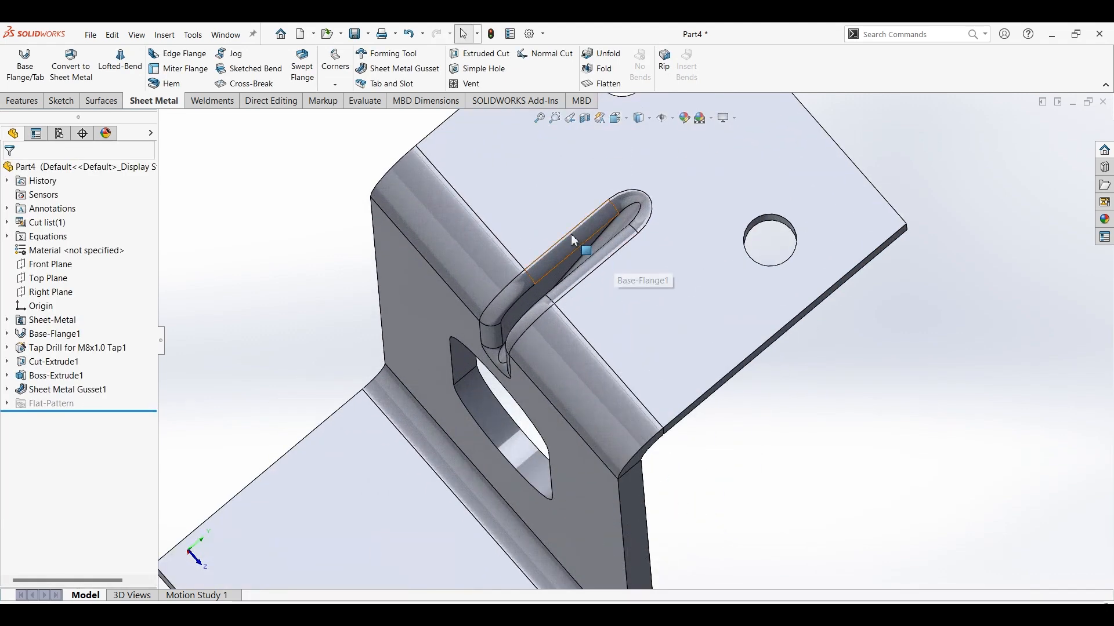
# Add a second Sheet Metal Gusset across the bend between the slotted middle face and the lug flange, with 25 mm offset and 15 mm indent depth.
pyautogui.moveTo(721, 443)
pyautogui.mouseDown(button='middle')
pyautogui.moveTo(562, 398)
pyautogui.moveTo(614, 487)
pyautogui.moveTo(717, 346)
pyautogui.moveTo(713, 455)
pyautogui.mouseUp(button='middle')
pyautogui.scroll(3, 574, 417)
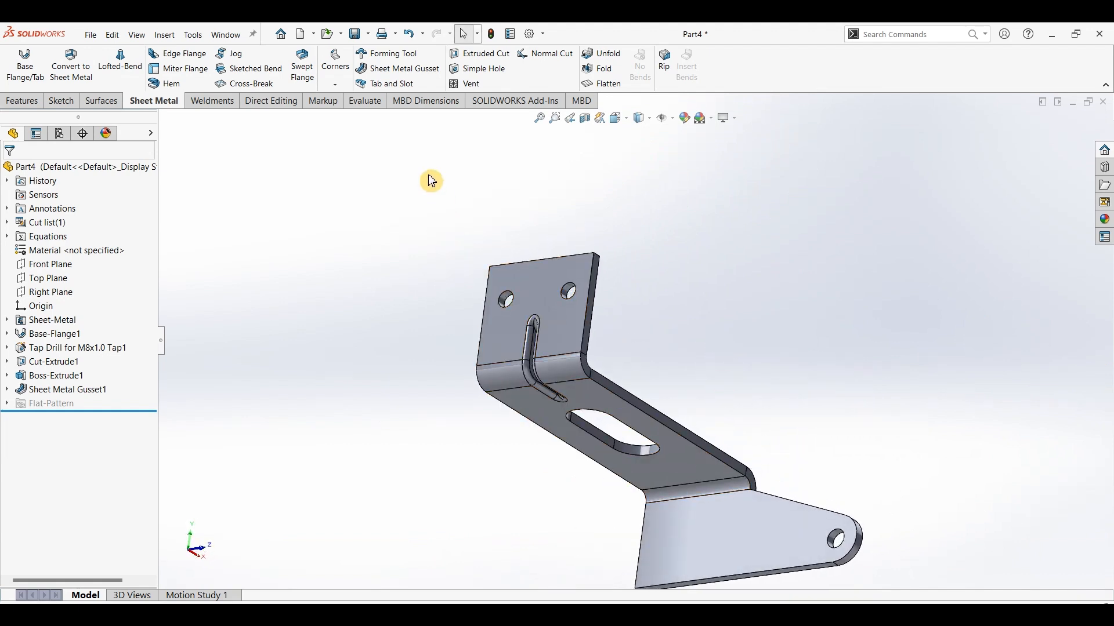
pyautogui.click(400, 69)
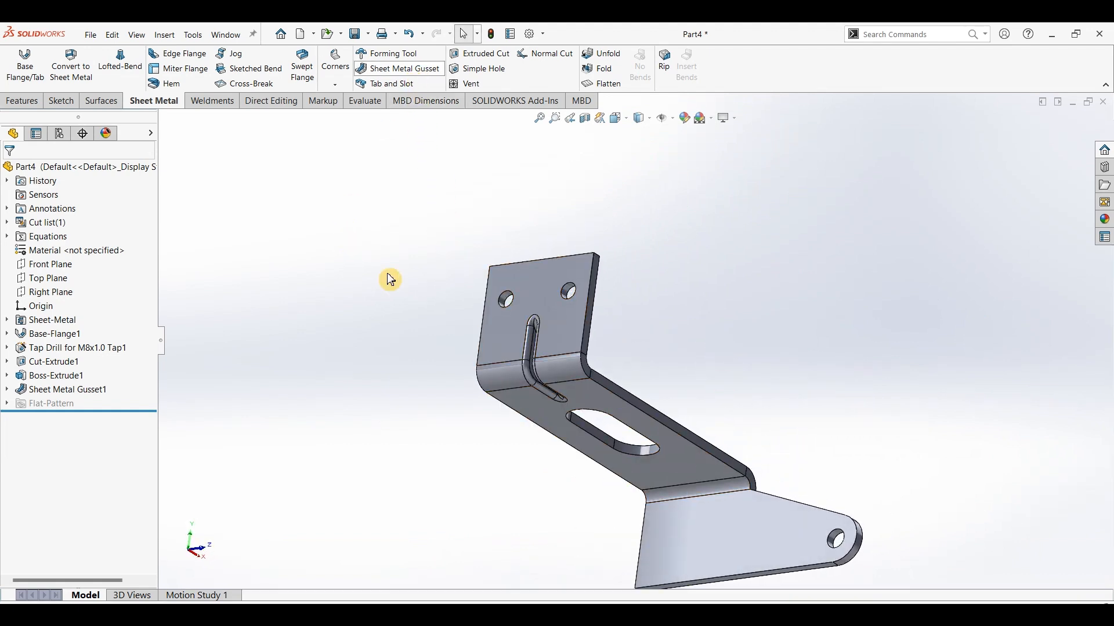
pyautogui.click(676, 470)
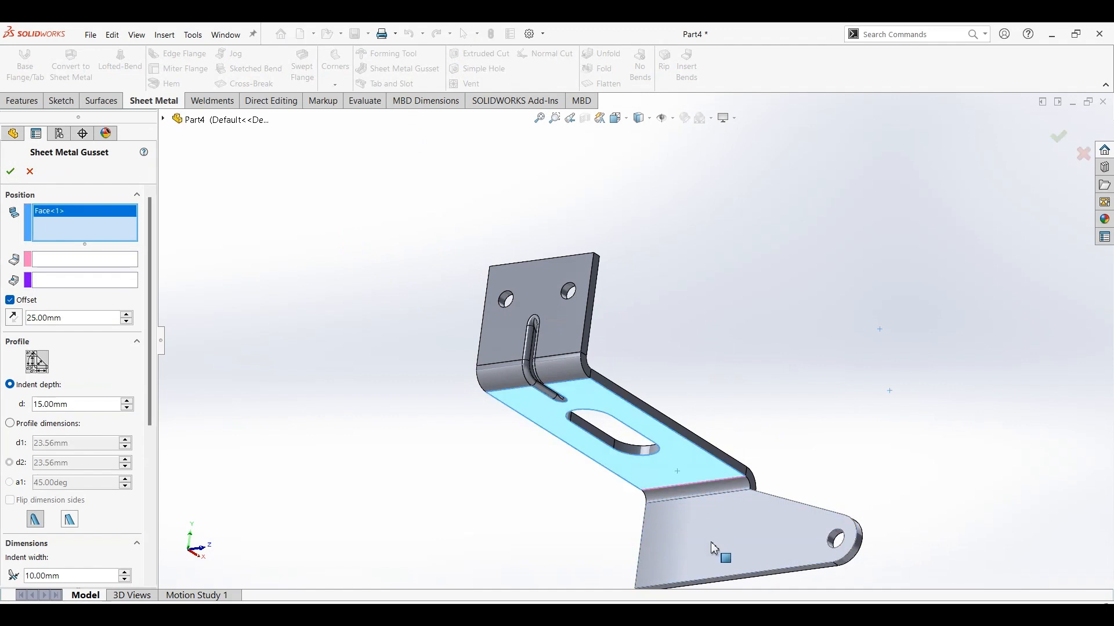
pyautogui.click(711, 542)
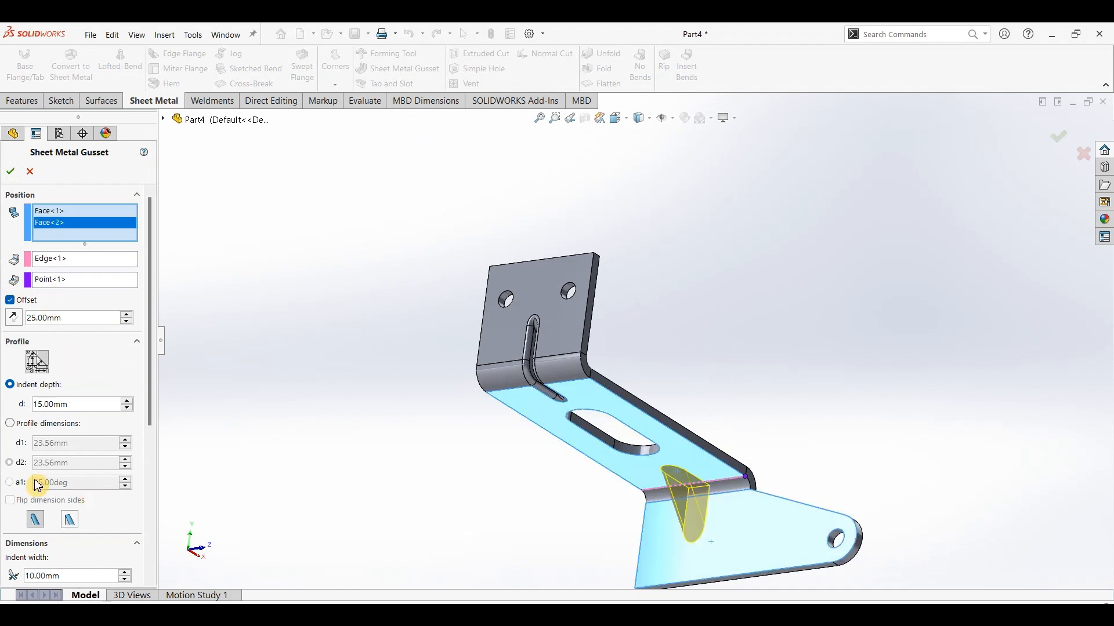
pyautogui.click(16, 174)
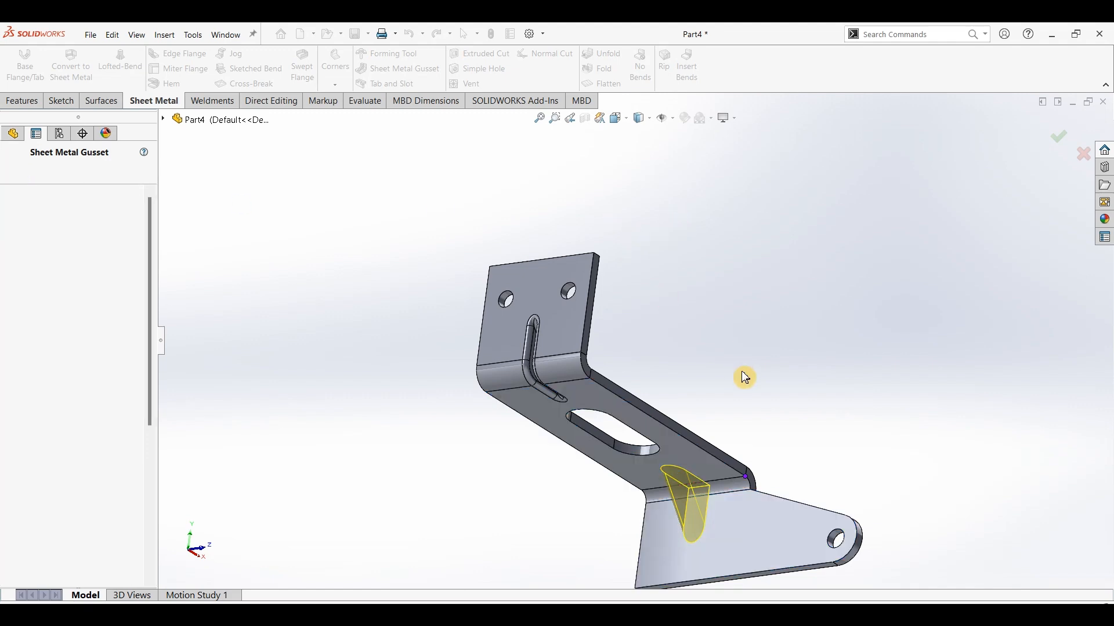
pyautogui.moveTo(803, 378); pyautogui.dragTo(657, 475, button='middle')
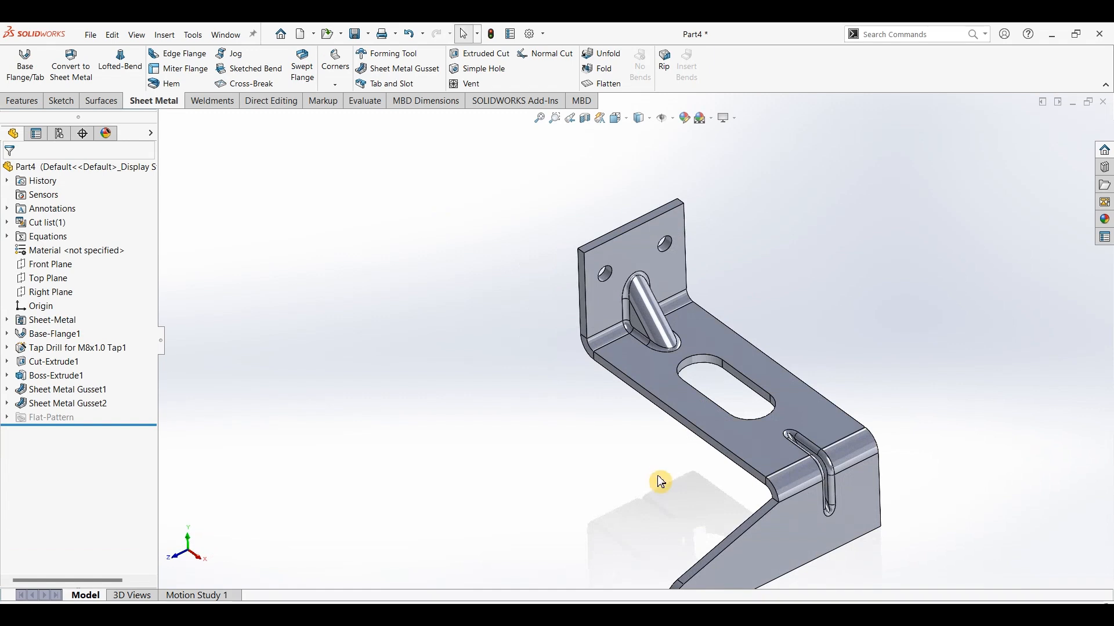
pyautogui.hotkey('ctrl', '7')
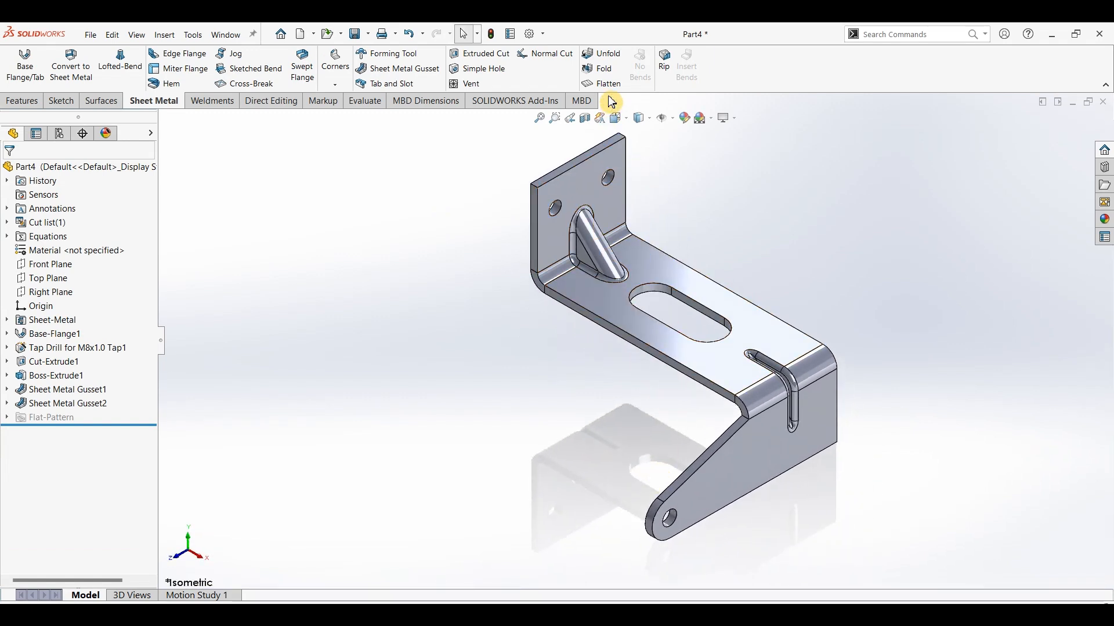